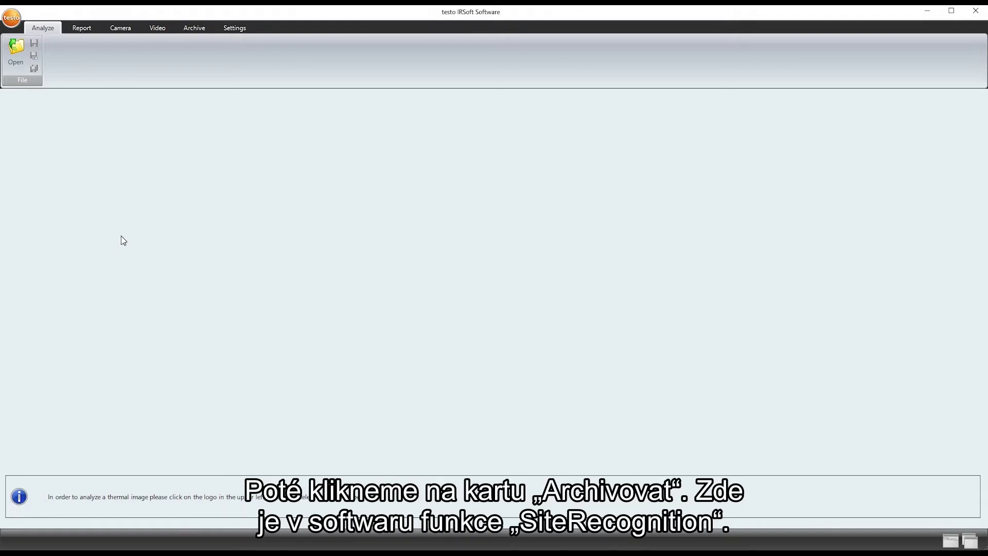
Add a project to the archive, with a folder inside it and a measurement site inside the folder
left_click(196, 29)
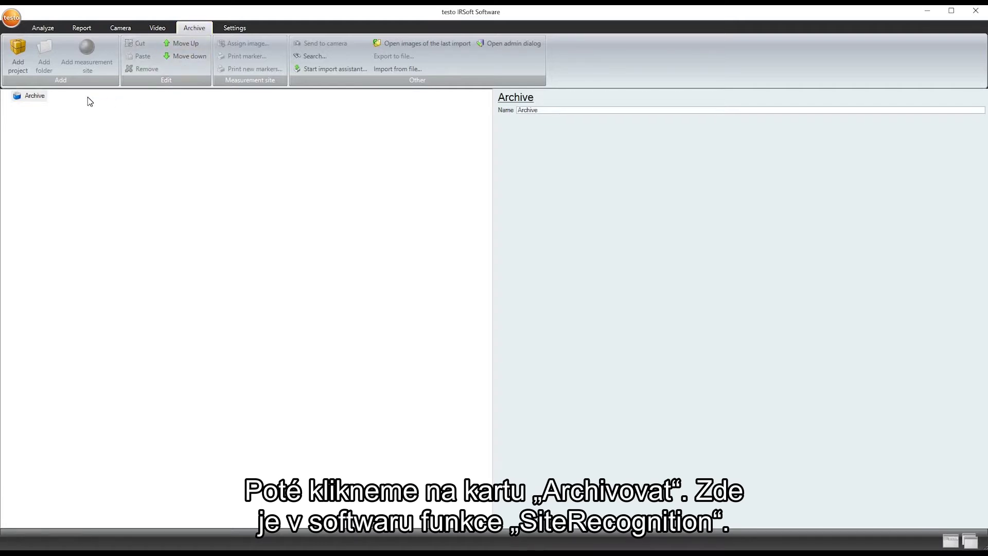
left_click(43, 98)
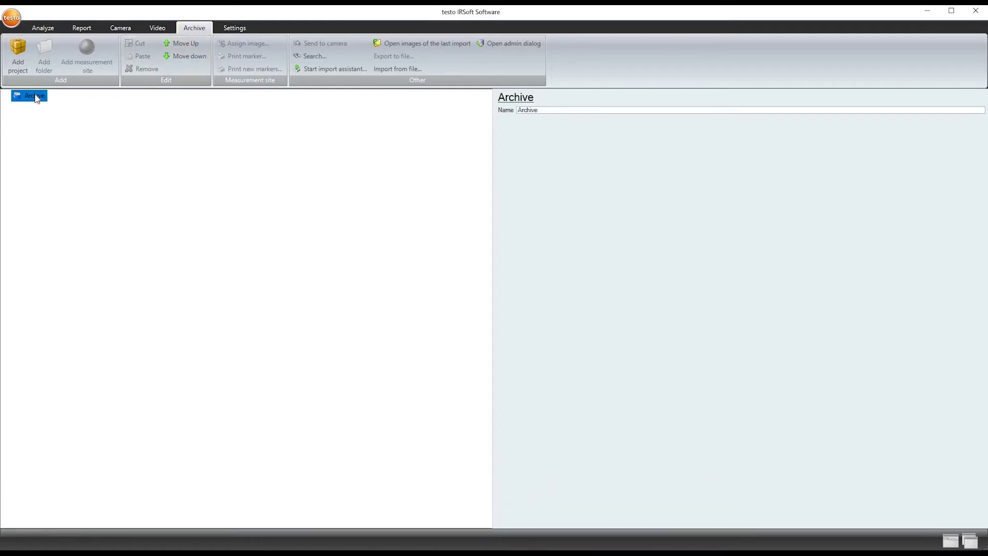
left_click(18, 54)
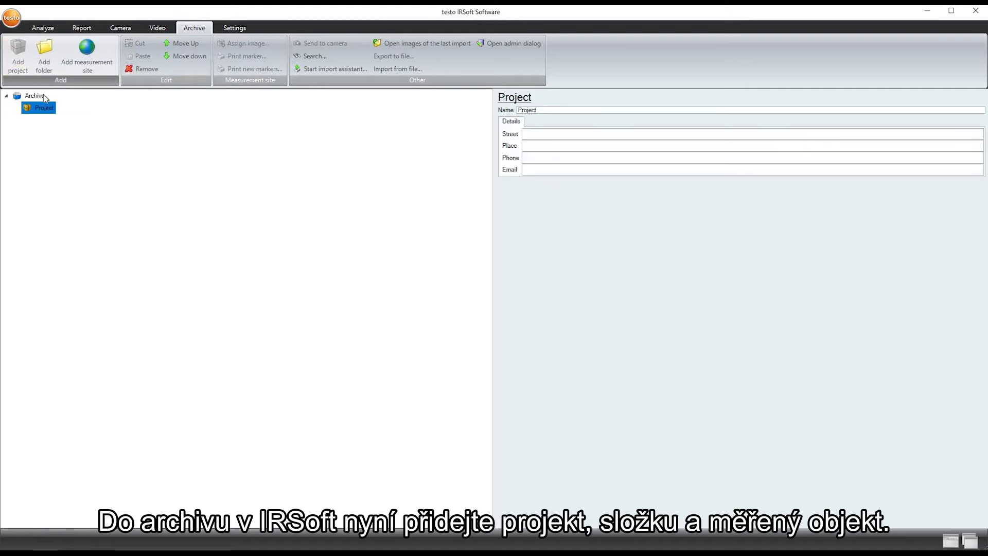
left_click(49, 60)
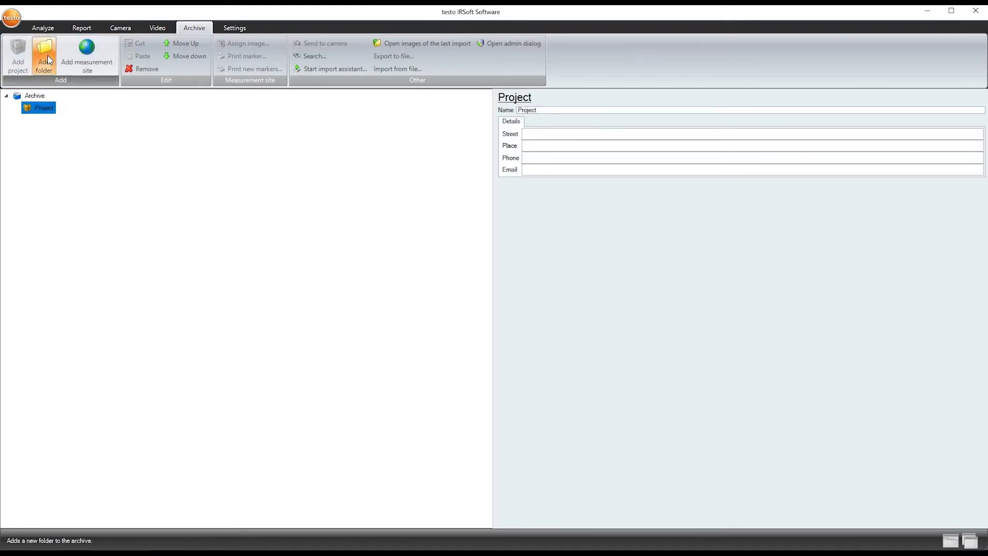
left_click(88, 66)
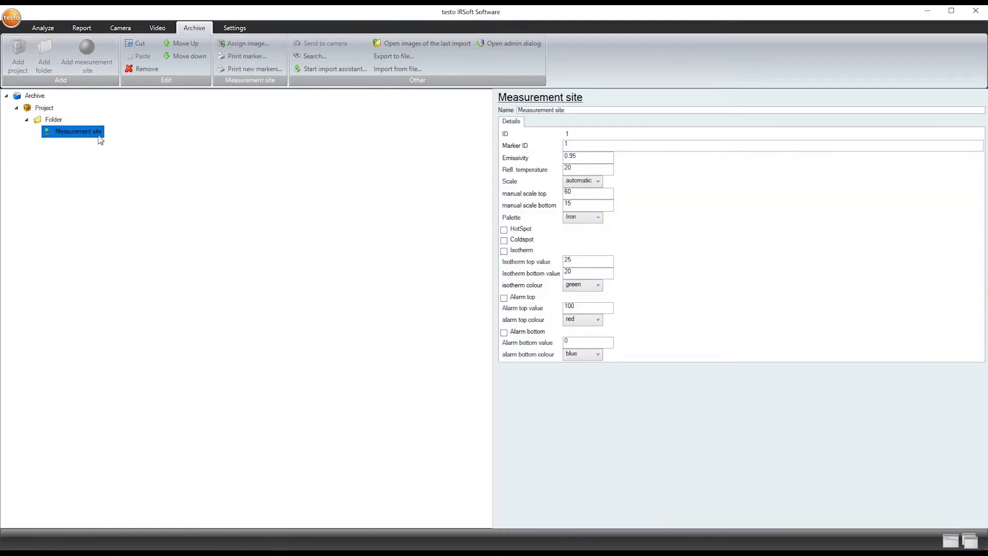
Export the whole archive to an Excel template file and look through its Folder and MeasureSite sheets in Excel
left_click(40, 98)
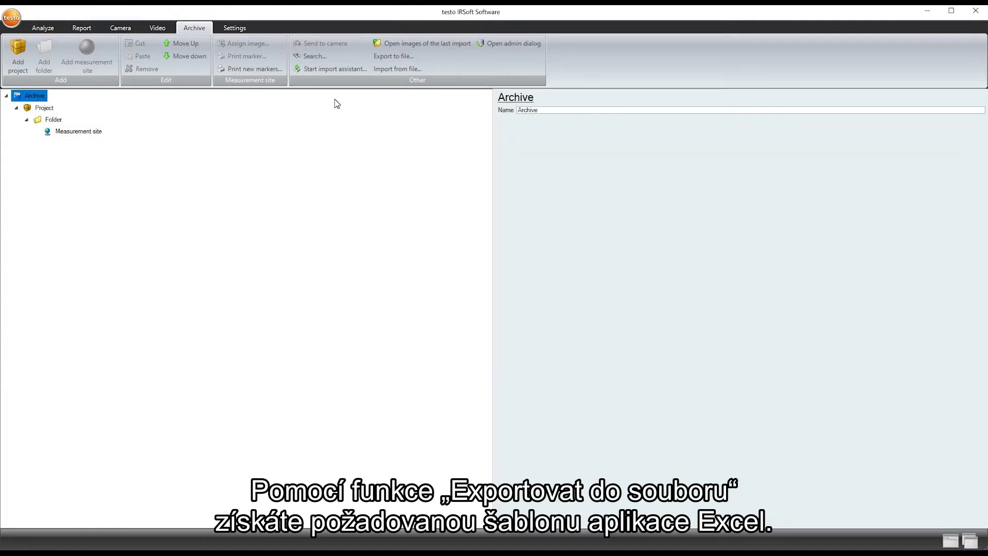
left_click(388, 57)
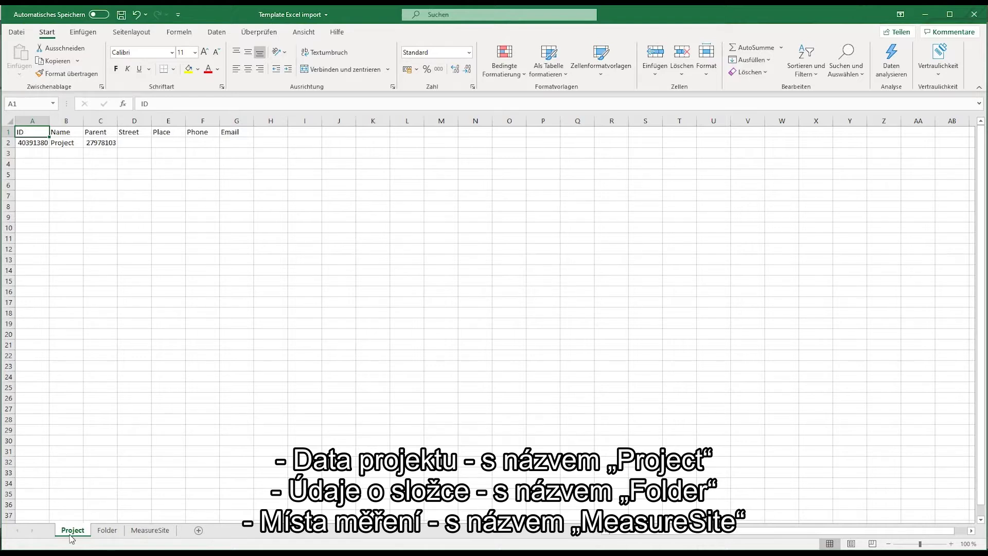
left_click(107, 532)
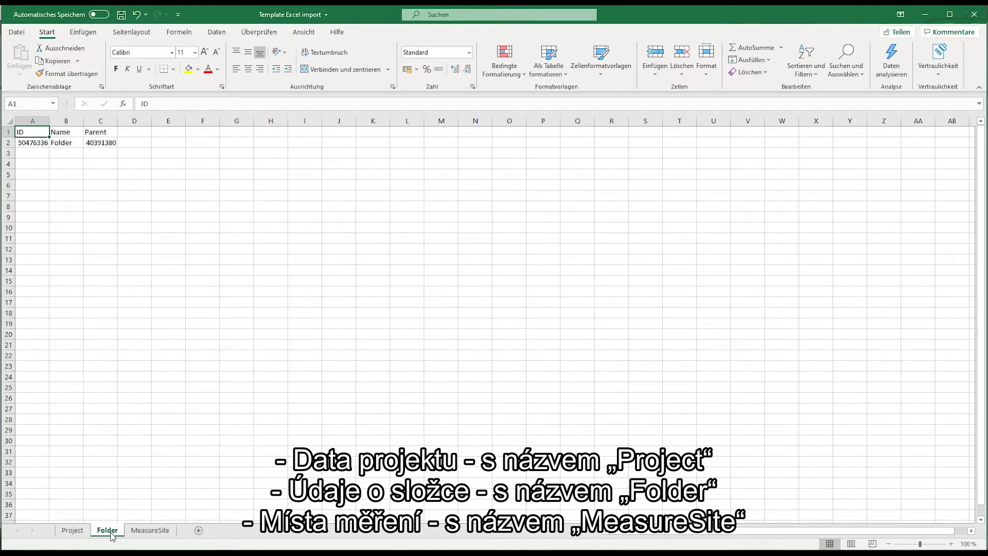
left_click(161, 532)
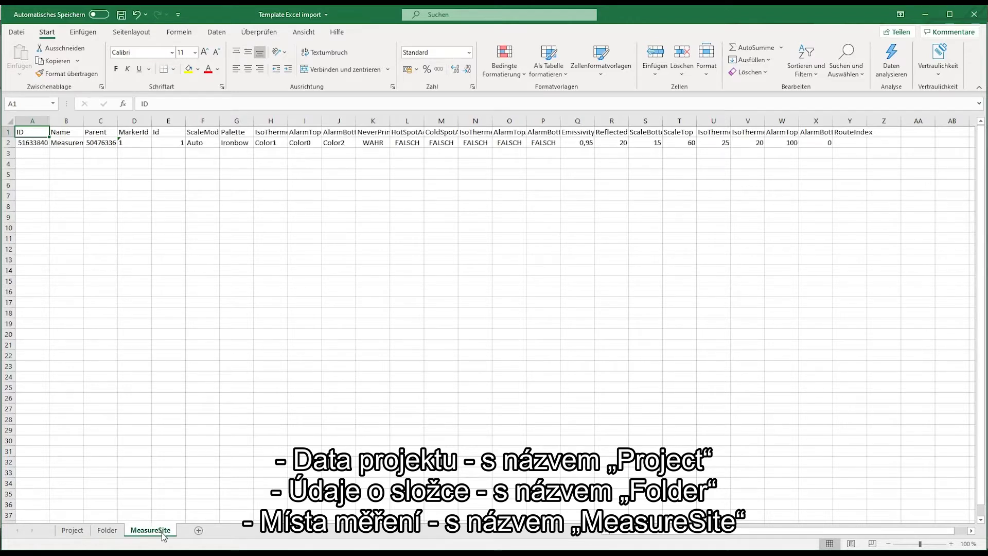
Clear the default project entry in row 2 of the Project sheet
left_click(75, 533)
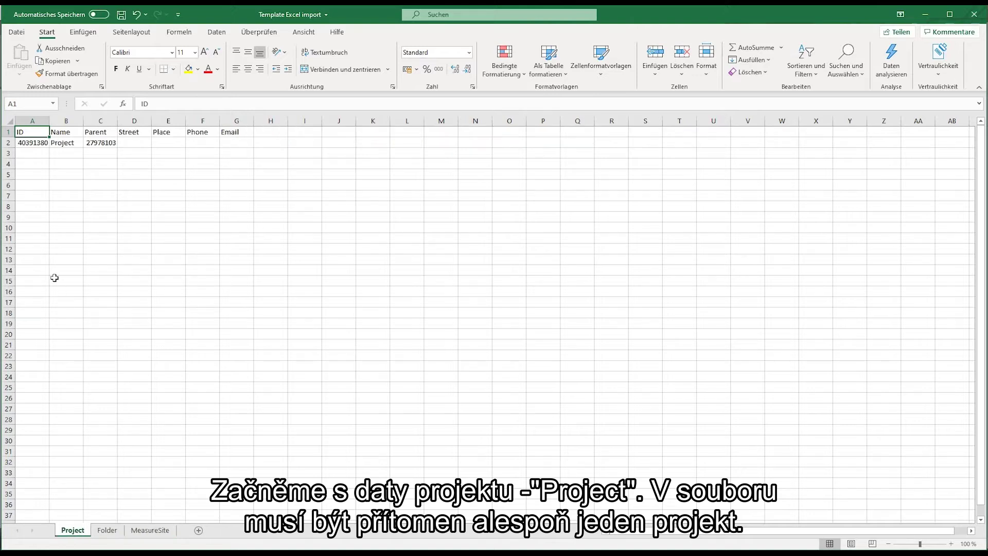
left_click(7, 143)
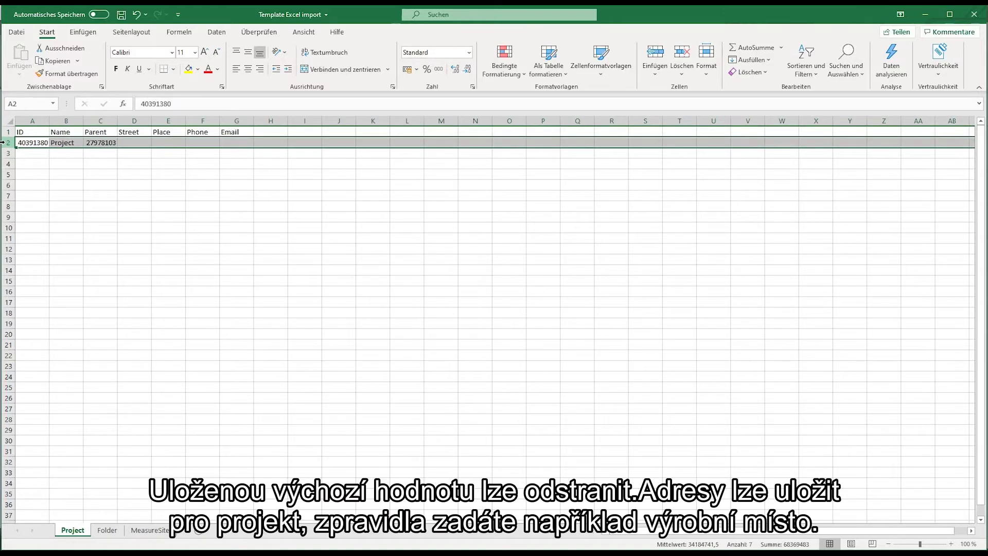
key("Delete")
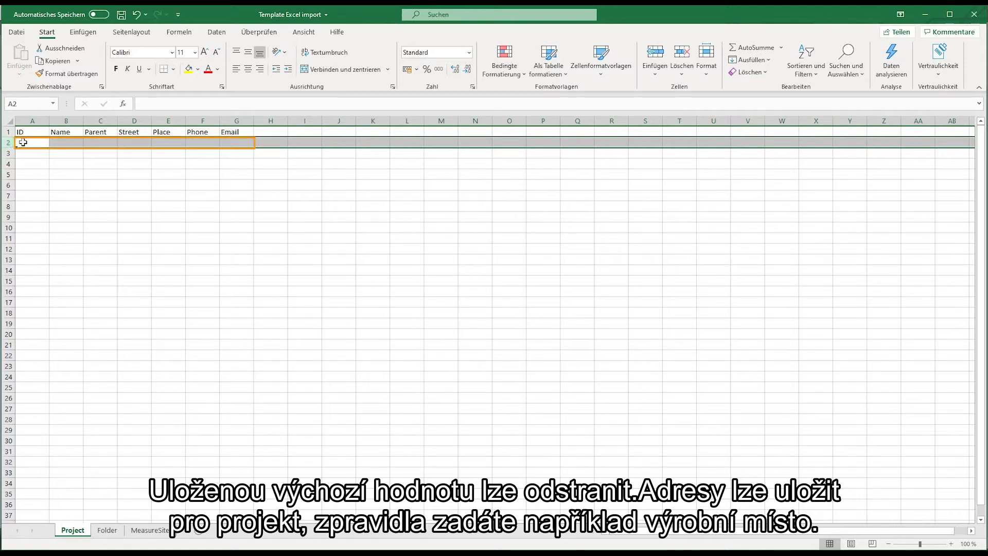
Enter P1 as the first project ID in cell A2 of the Project sheet
left_click(24, 143)
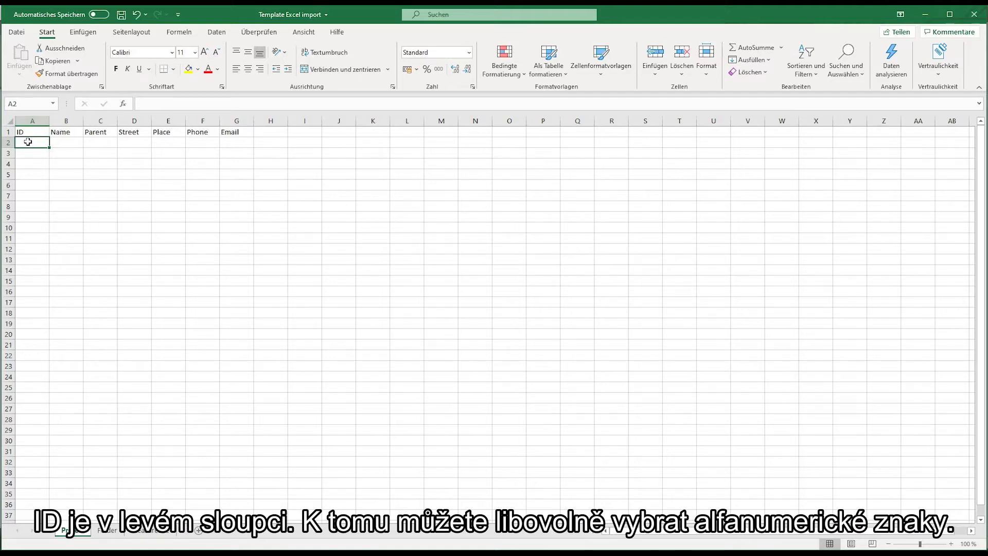
type("P1")
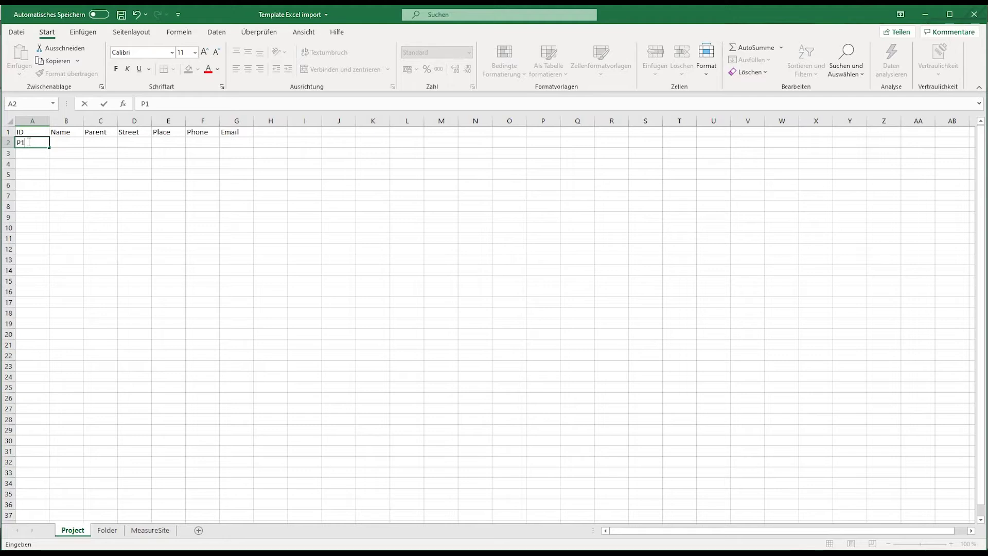
key("Return")
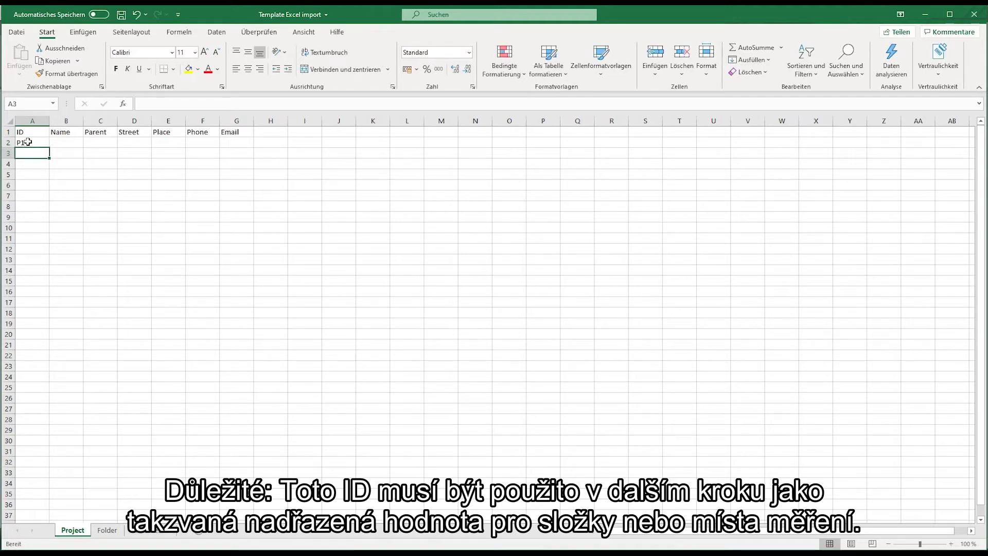
left_click(31, 142)
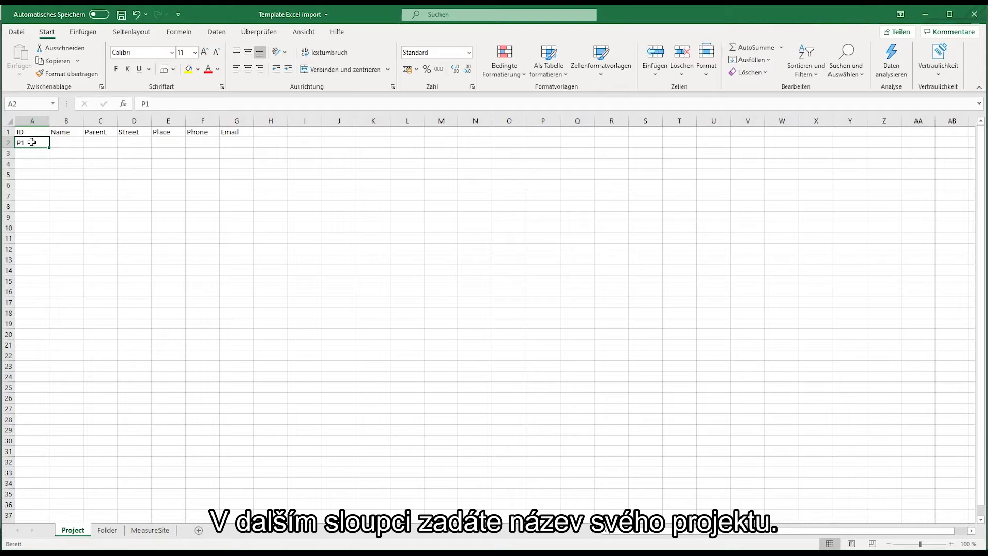
Name project P1 Production site Lenzkirch and add project P2 as Production site Titisee, filling in both sites' streets and places
left_click(70, 133)
left_click(70, 142)
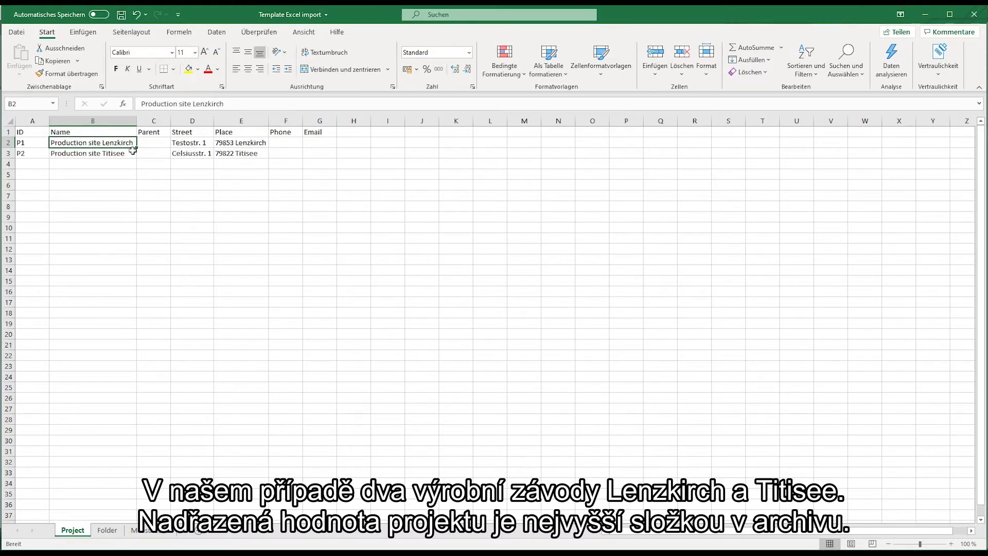
left_click(117, 154)
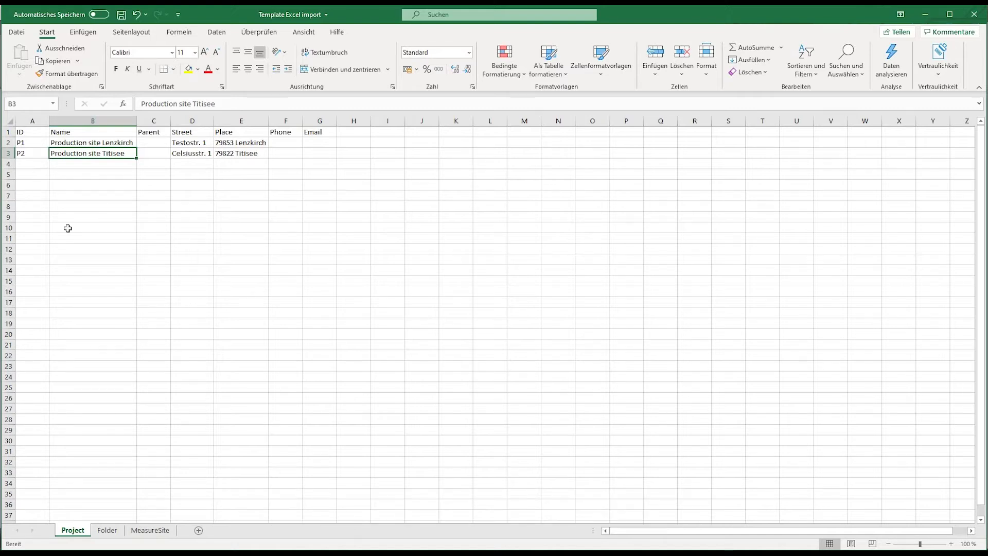
Clear the default folder entry in row 2 of the Folder sheet
left_click(109, 530)
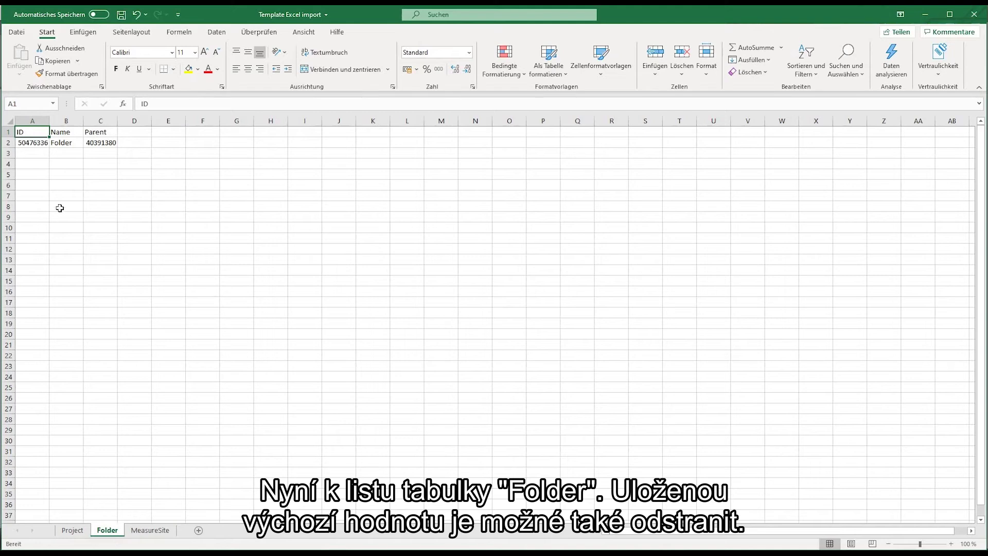
left_click(4, 143)
key("Delete")
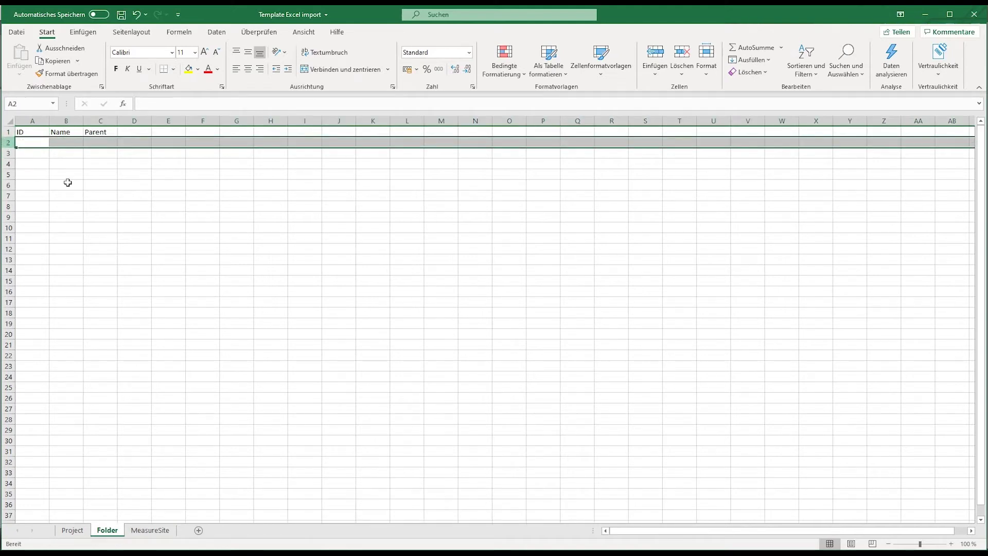
Enter folder ID F1 in A2 and list the names Production, Serverroom, Flue gas analyser production, Probe production and Thermal imager production
left_click(30, 142)
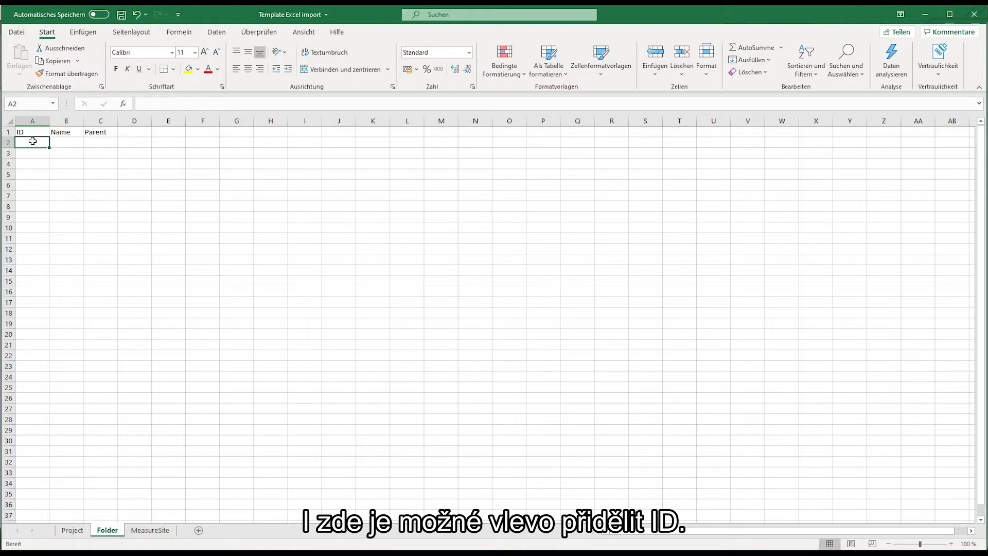
type("F1")
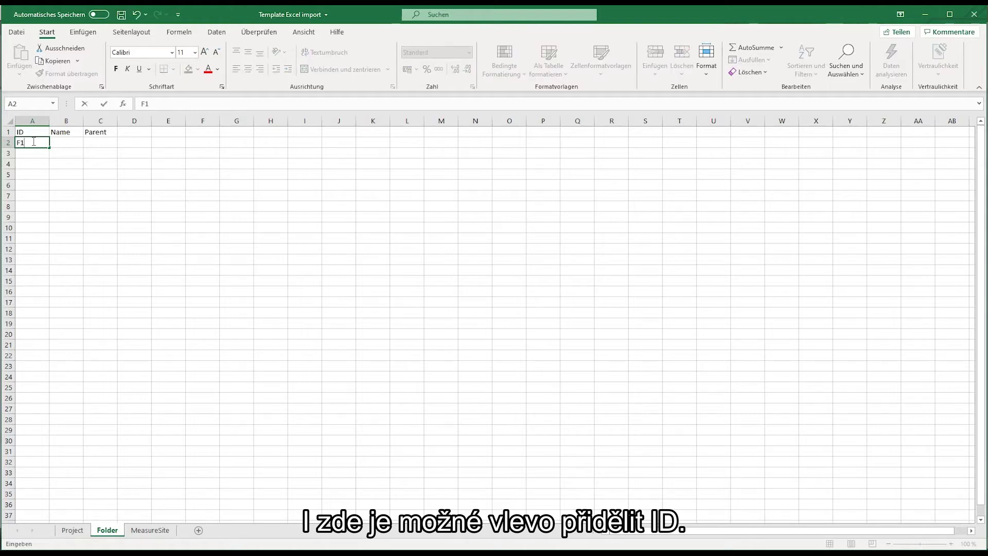
key("Tab")
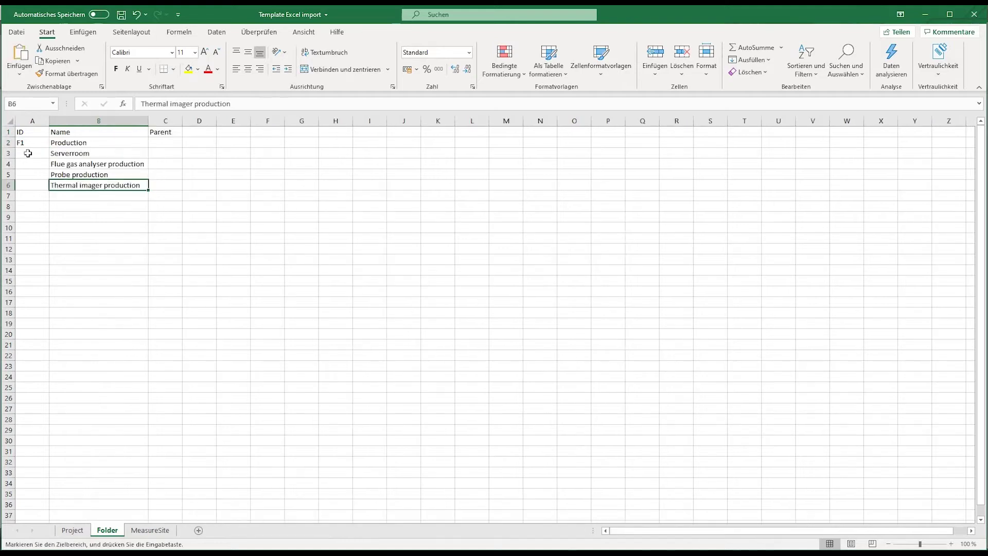
Enter F2 as the Serverroom folder's ID and extend the ID series down to F5 for the remaining folders
left_click(38, 153)
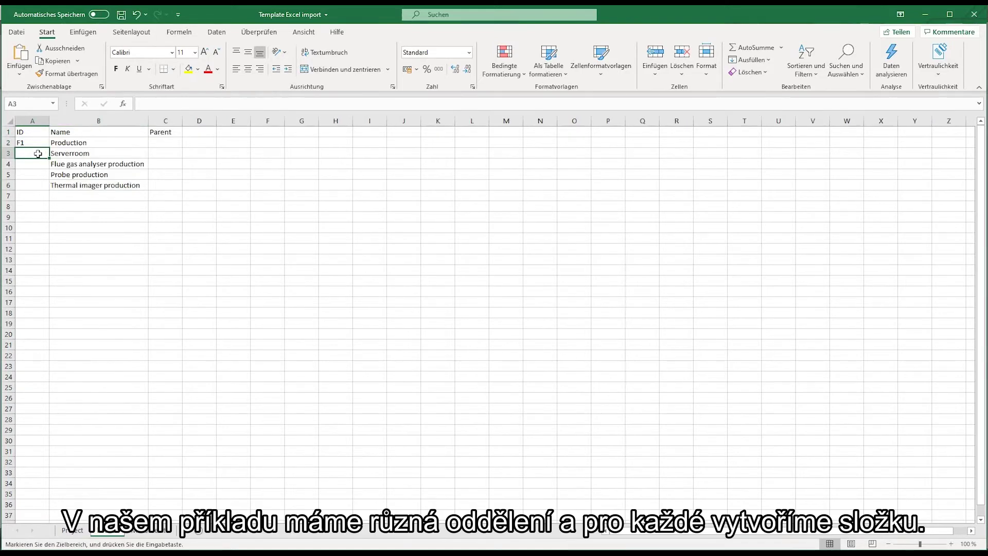
type("F2")
key("Return")
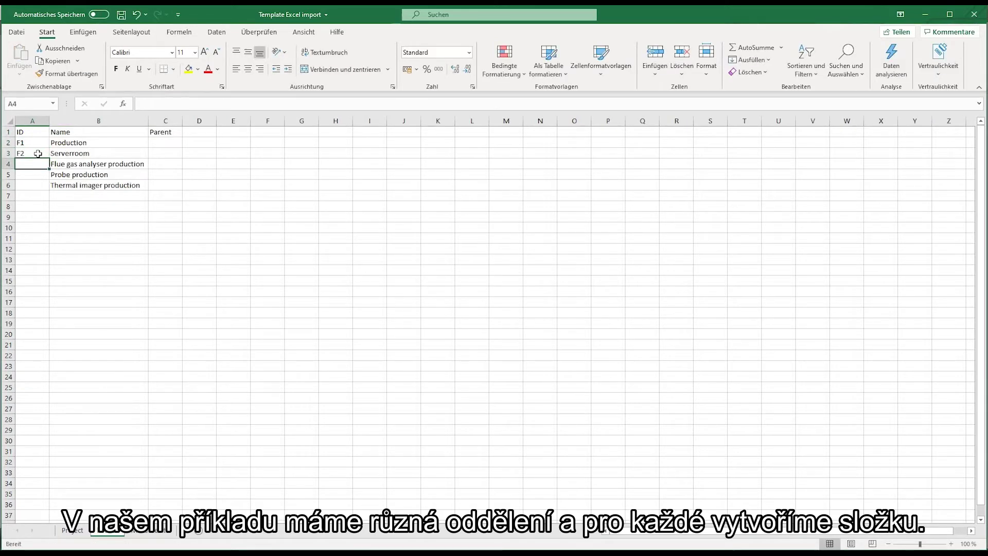
left_click_drag(38, 142, 47, 190)
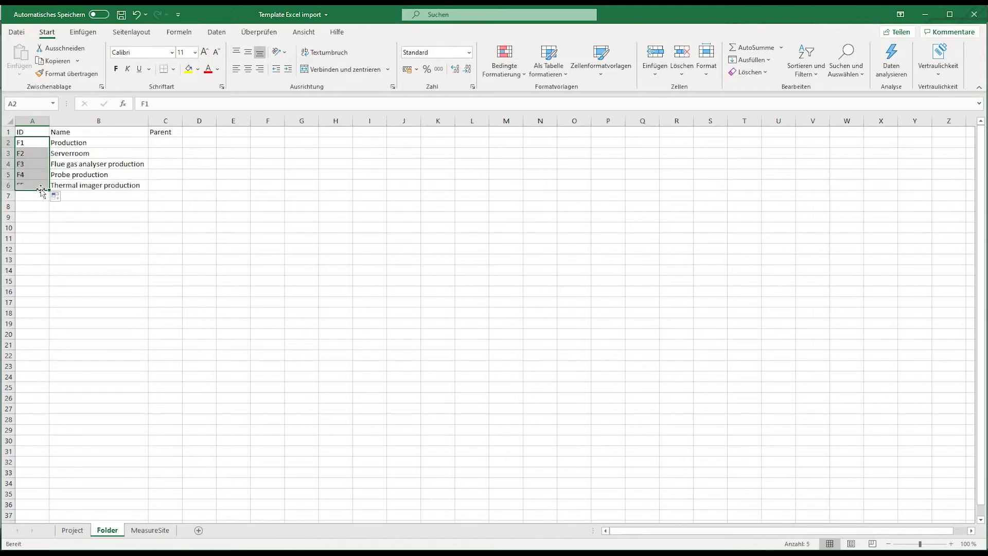
Copy the Lenzkirch site's ID P1 from the Project sheet into the Production folder's Parent cell on the Folder sheet
left_click(102, 145)
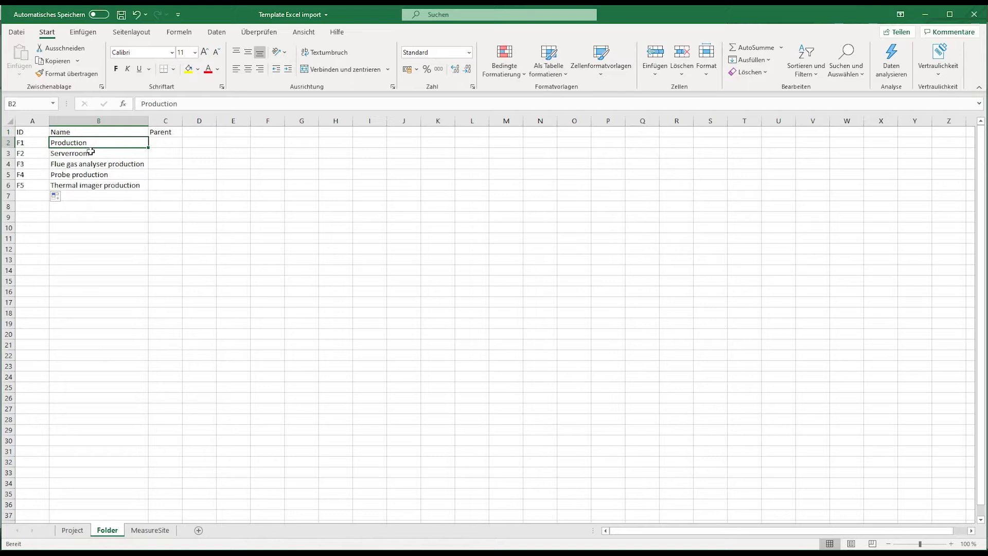
left_click(162, 133)
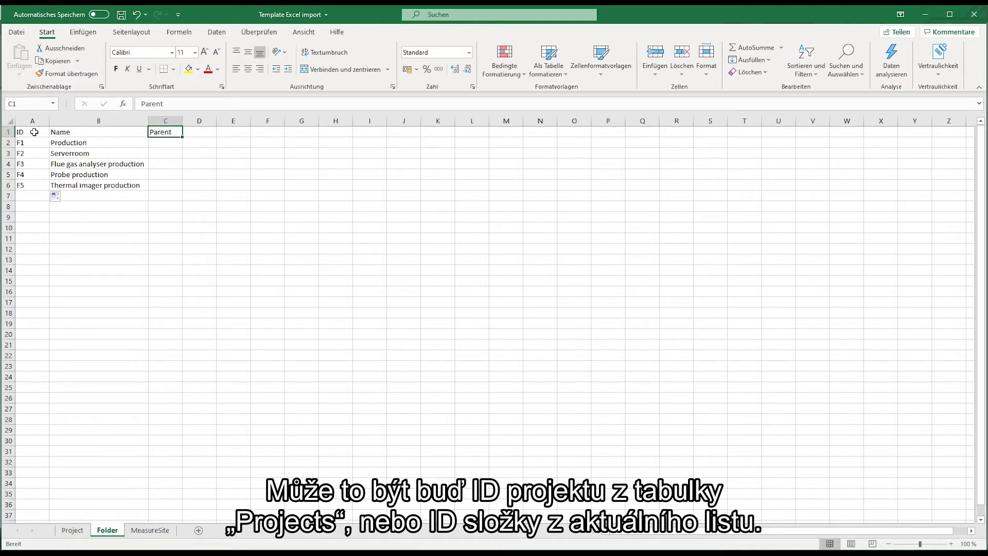
left_click(73, 143)
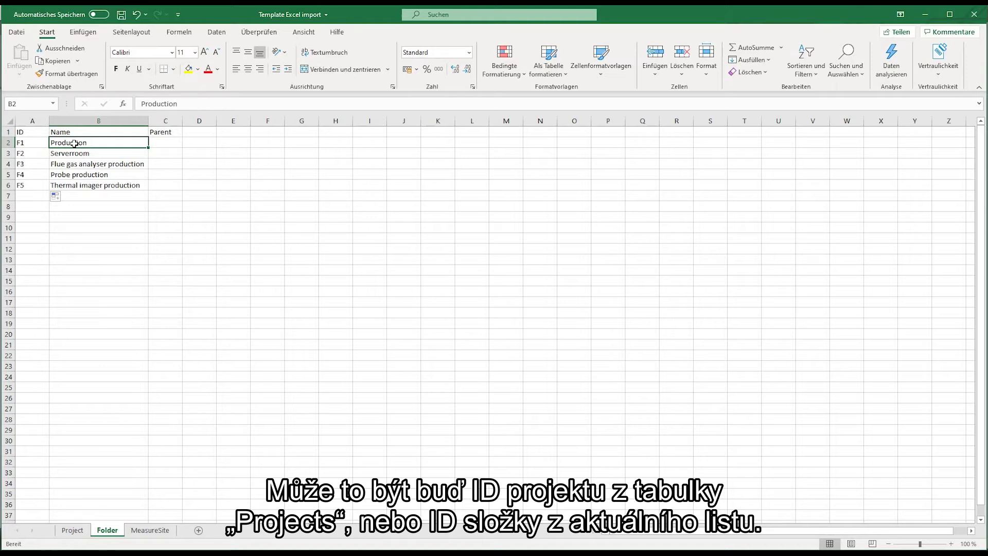
left_click(78, 530)
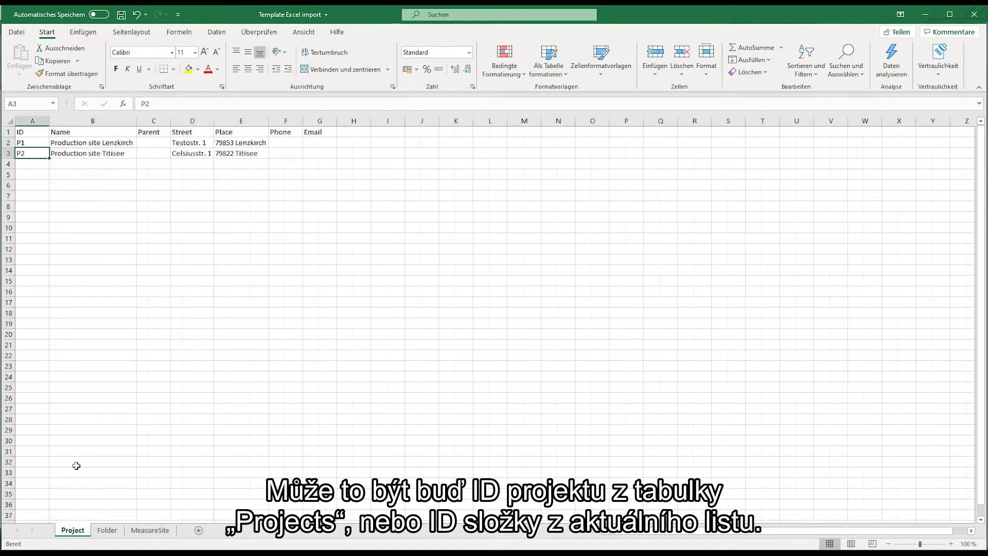
left_click(98, 143)
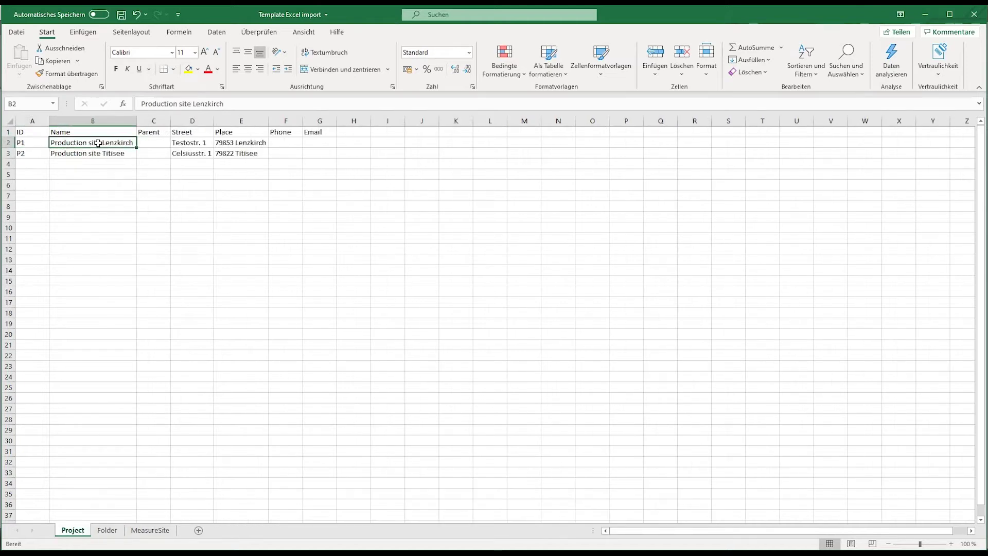
left_click(30, 141)
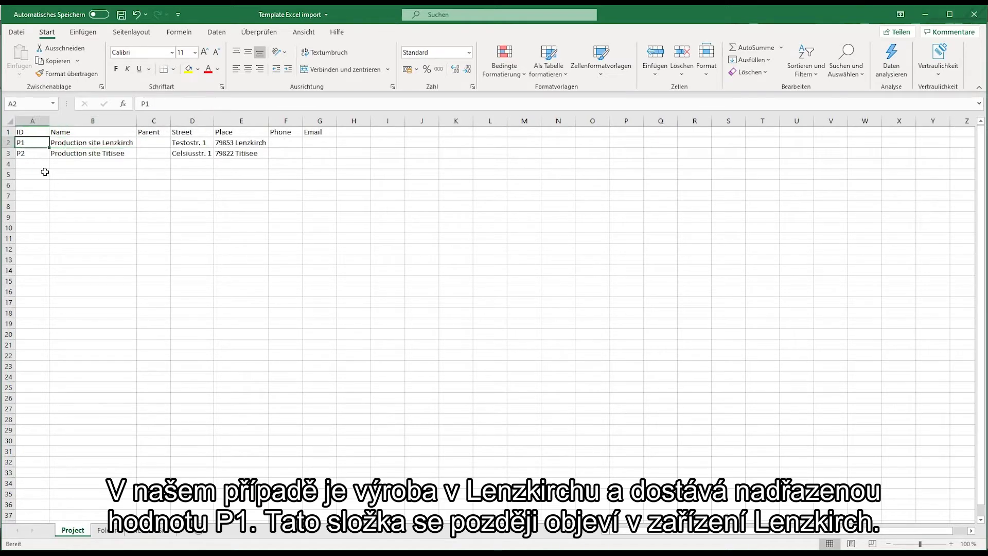
key("ctrl+c")
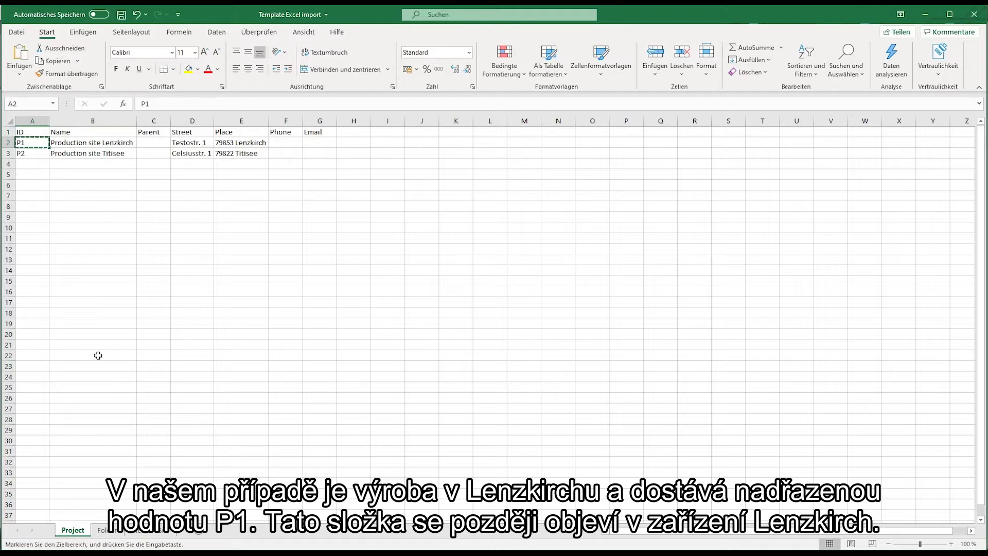
left_click(120, 534)
left_click(167, 142)
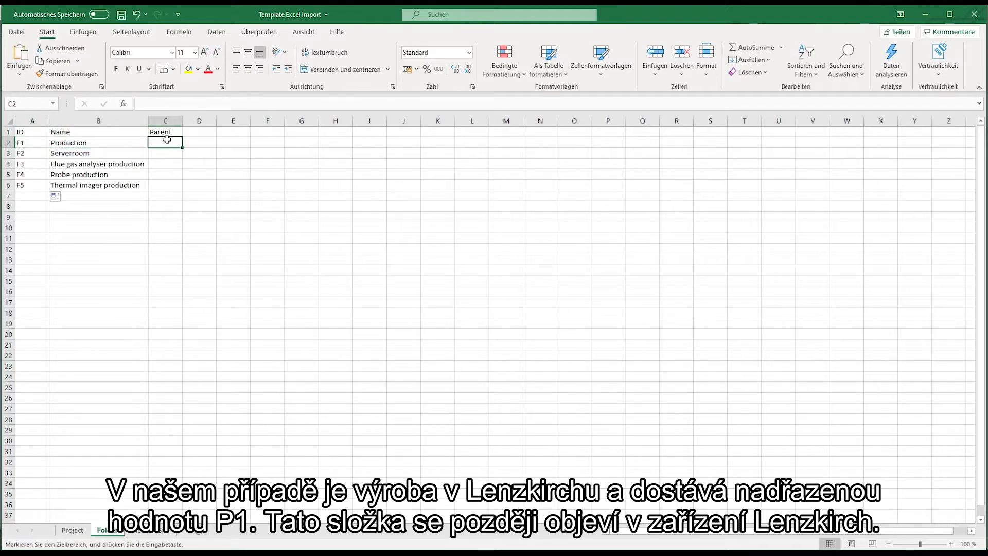
key("ctrl+v")
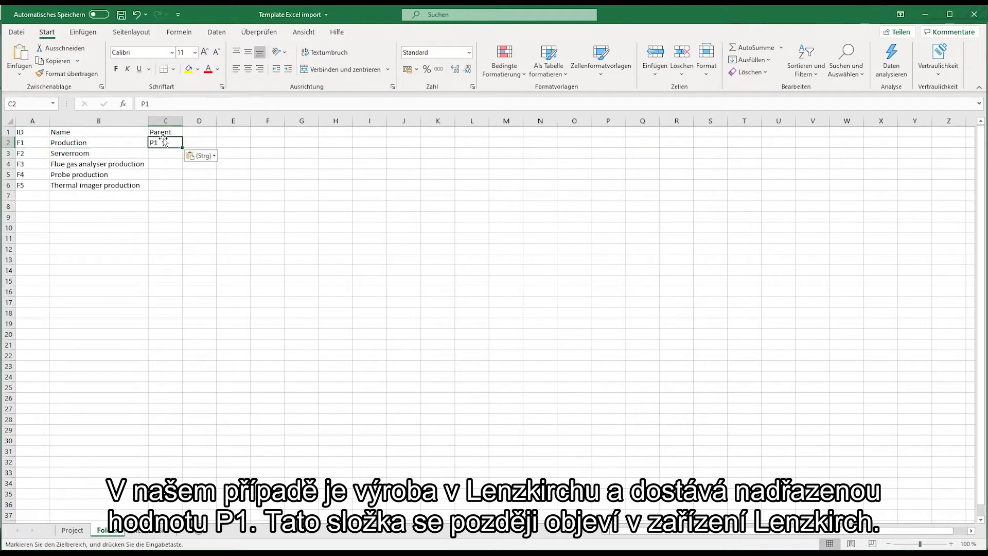
Fill the Folder sheet's remaining Parent cells: P2 for Thermal imager production, P1 for Serverroom, F1 for Flue gas analyser production and F2 for Probe production
left_click(120, 185)
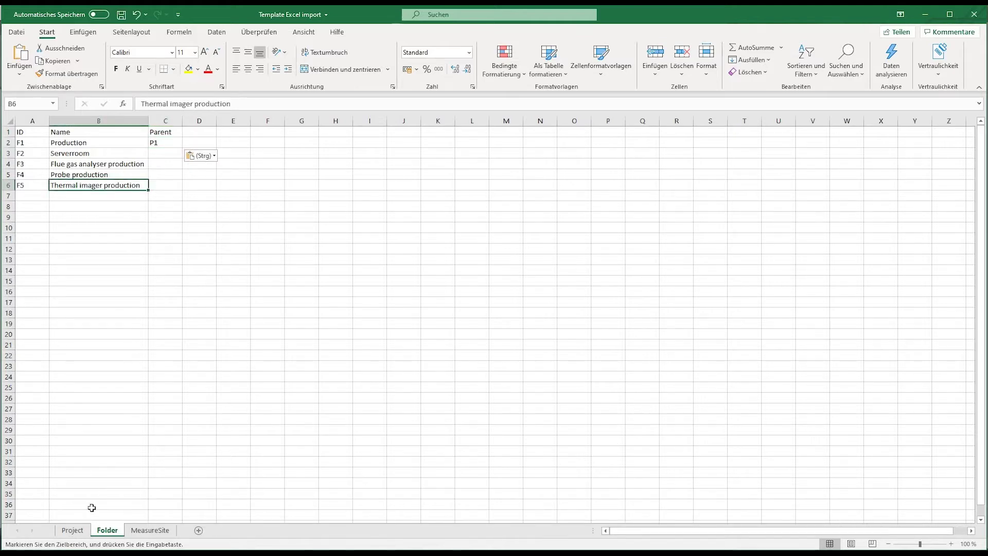
left_click(74, 531)
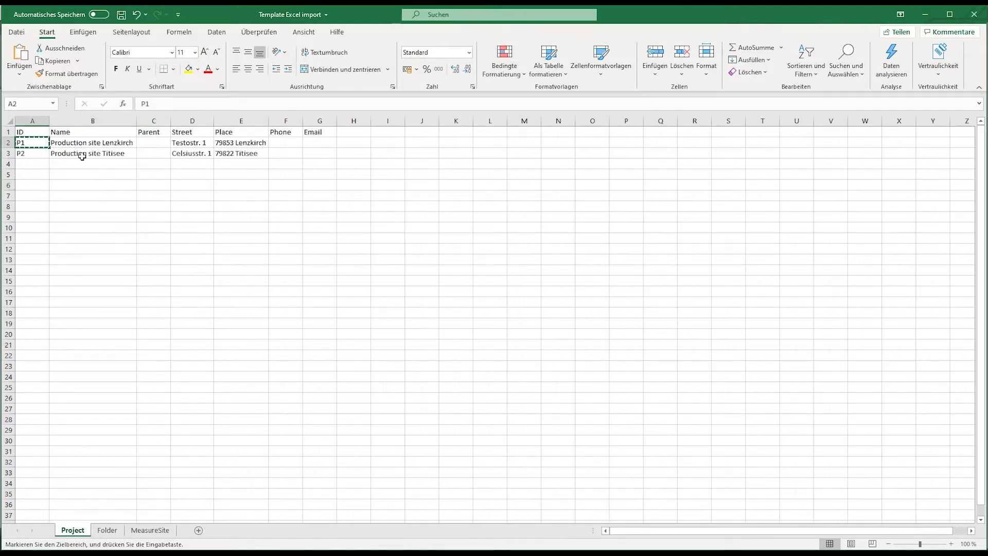
left_click(36, 153)
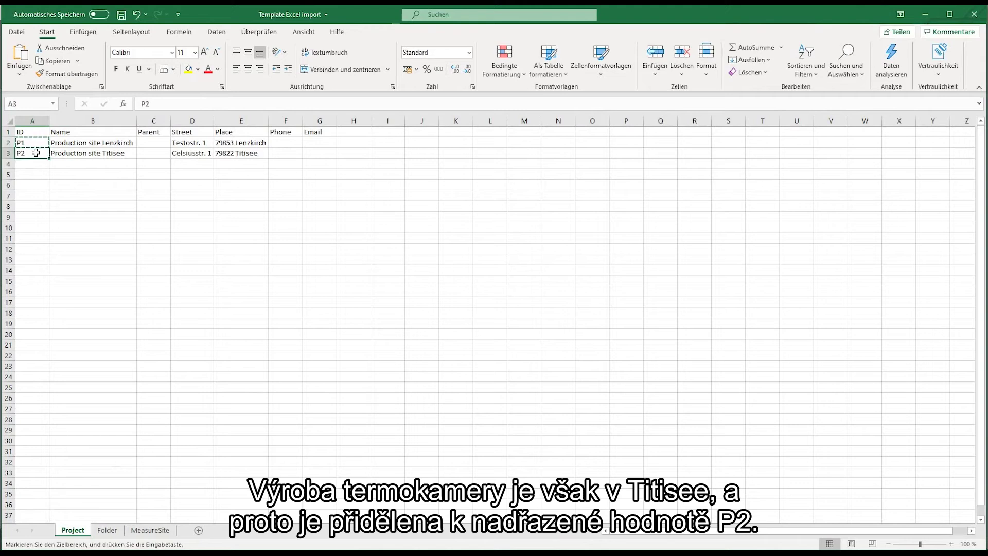
key("ctrl+c")
left_click(108, 530)
left_click(170, 187)
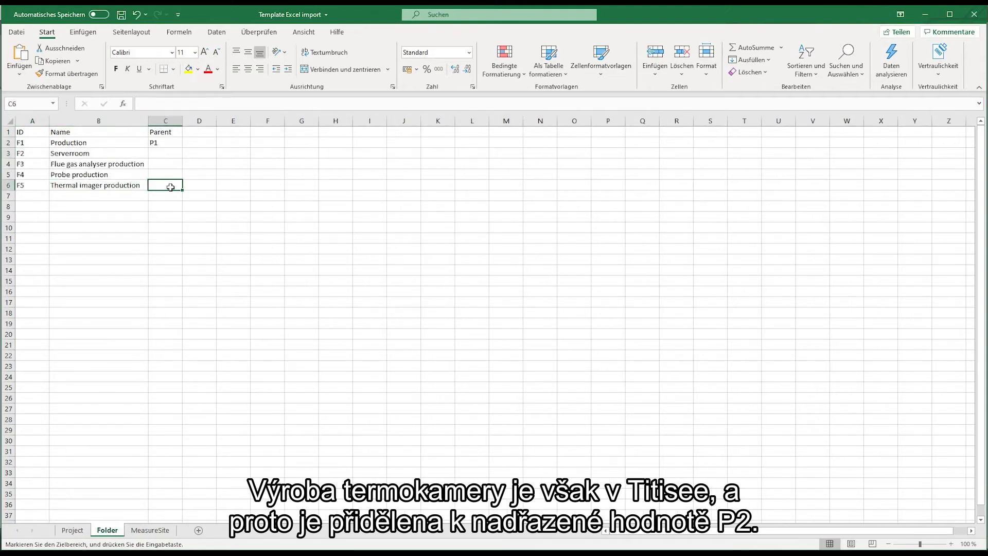
key("ctrl+v")
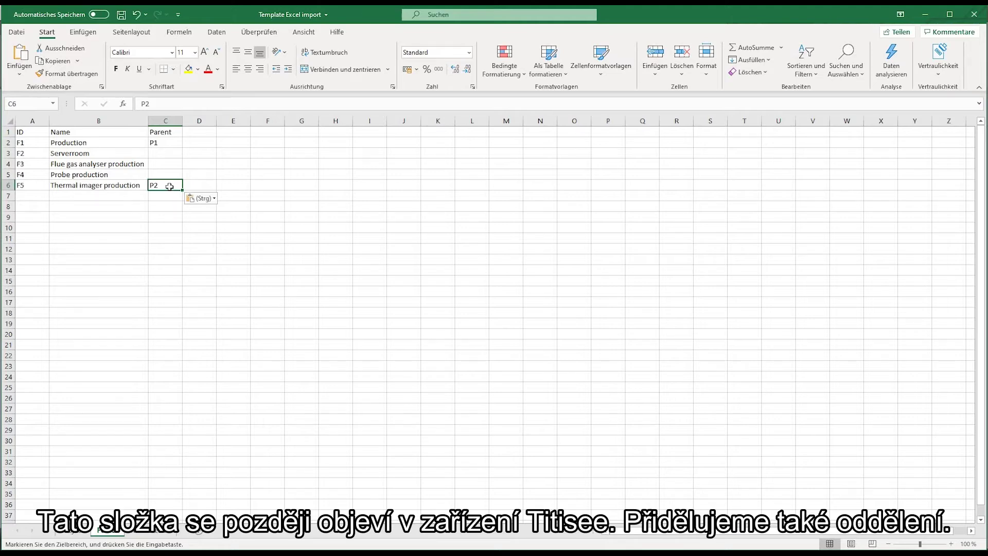
left_click(168, 152)
key("ctrl+v")
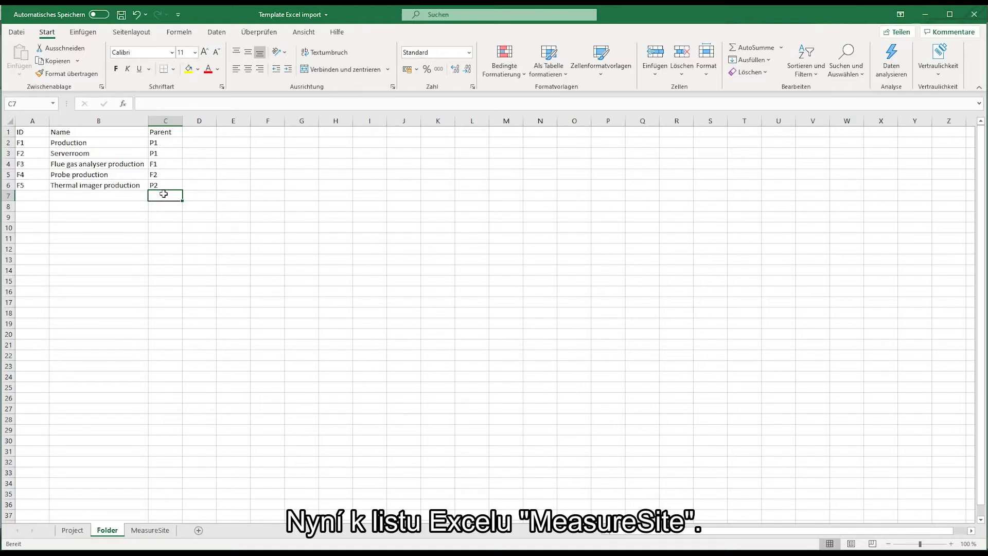
Clear the default entry in row 2 of the MeasureSite sheet and fill in IDs MS1 to MS35 with the switch cabinet and rack names
left_click(156, 530)
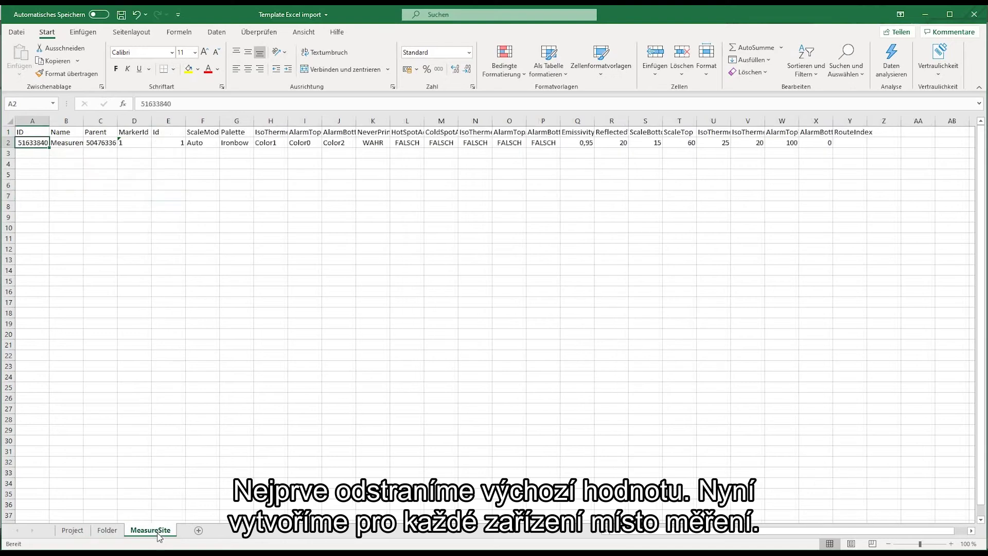
left_click(7, 143)
key("Delete")
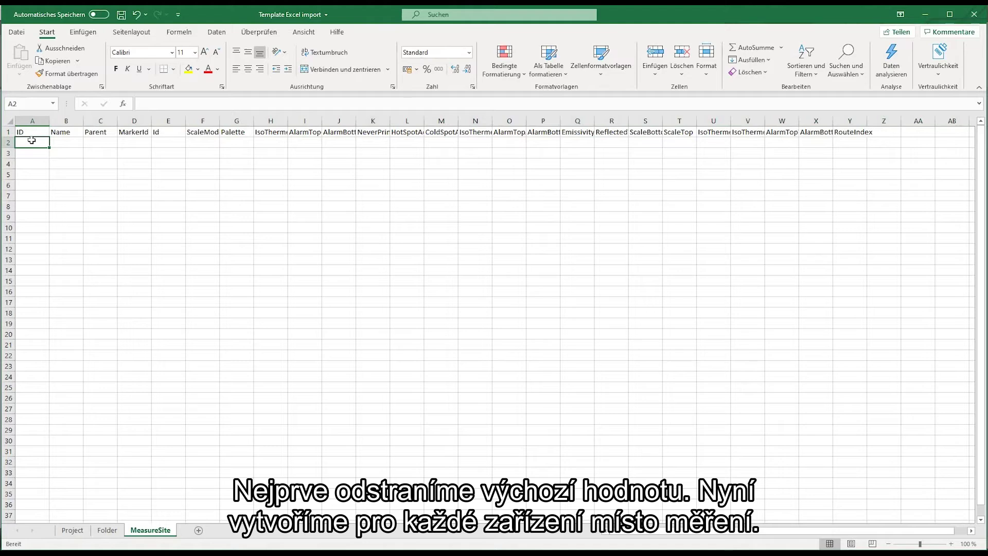
key("ctrl+v")
left_click(88, 133)
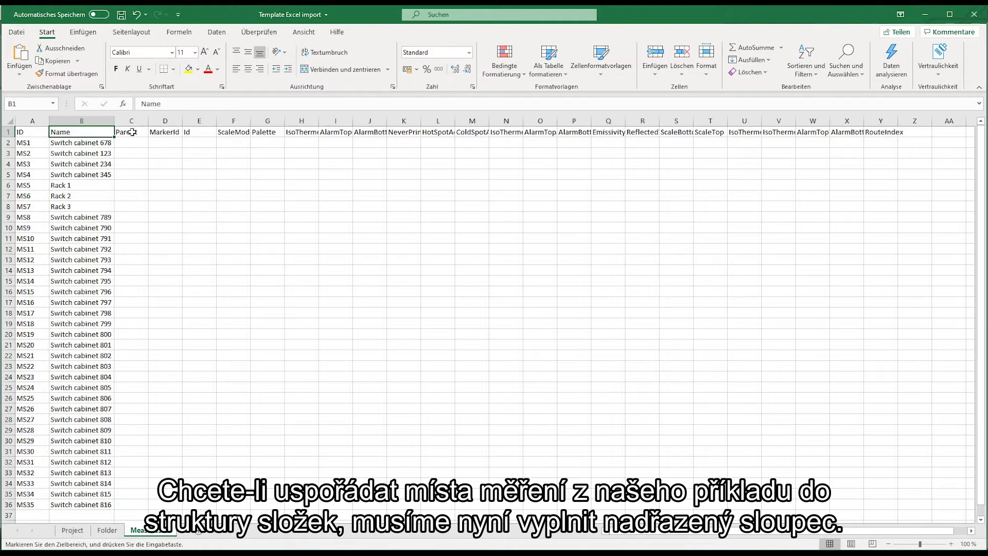
Fill the measurement sites' Parent column with folder IDs: F3 for Switch cabinet 678, F1 for MS2 to MS4, F2 for the racks and F5 for the rest
left_click(132, 133)
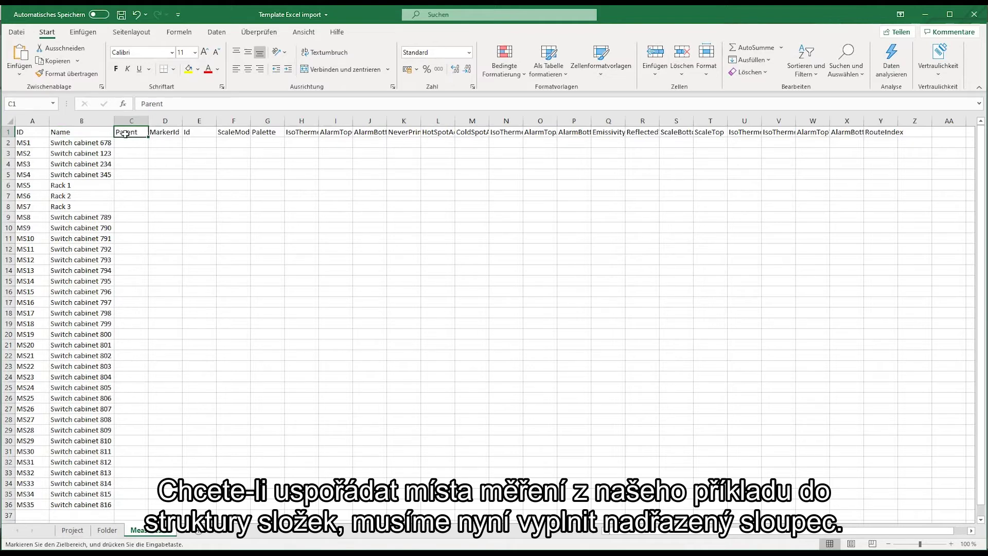
left_click(91, 143)
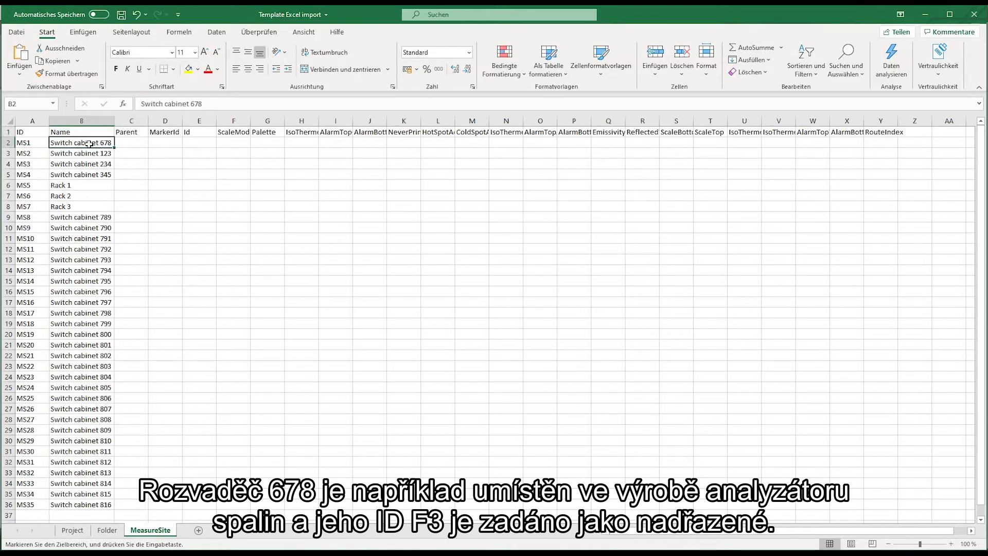
left_click(107, 530)
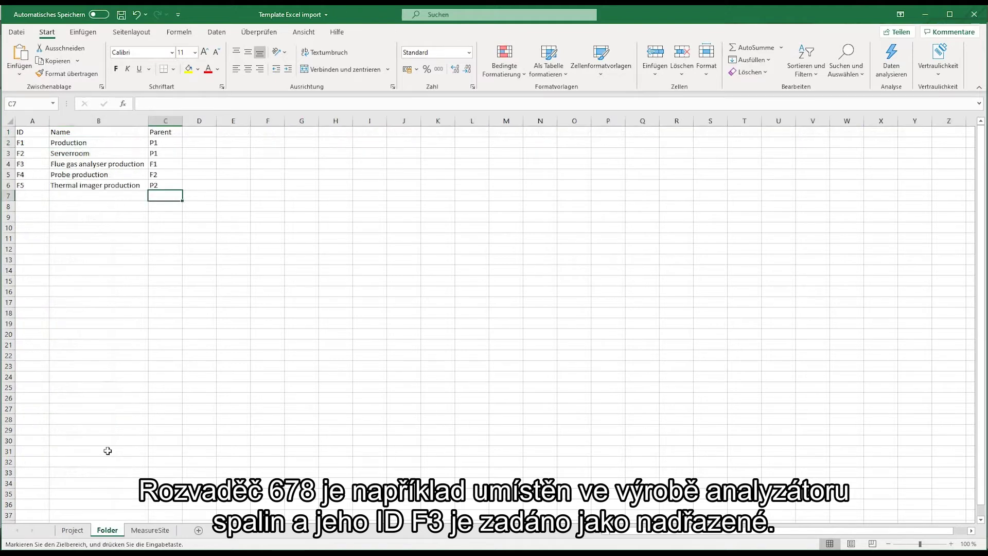
left_click(89, 164)
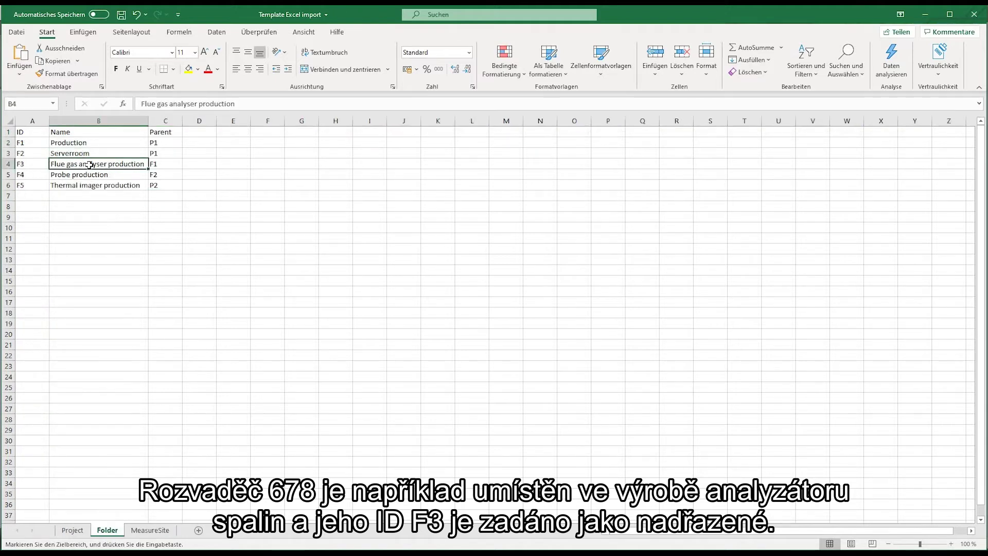
left_click(41, 163)
key("ctrl+c")
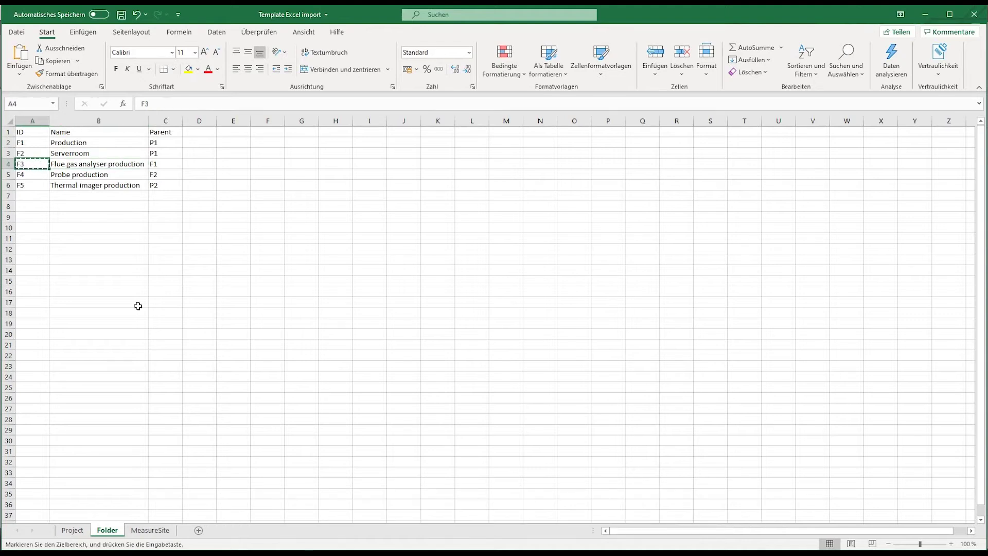
left_click(161, 530)
left_click(133, 142)
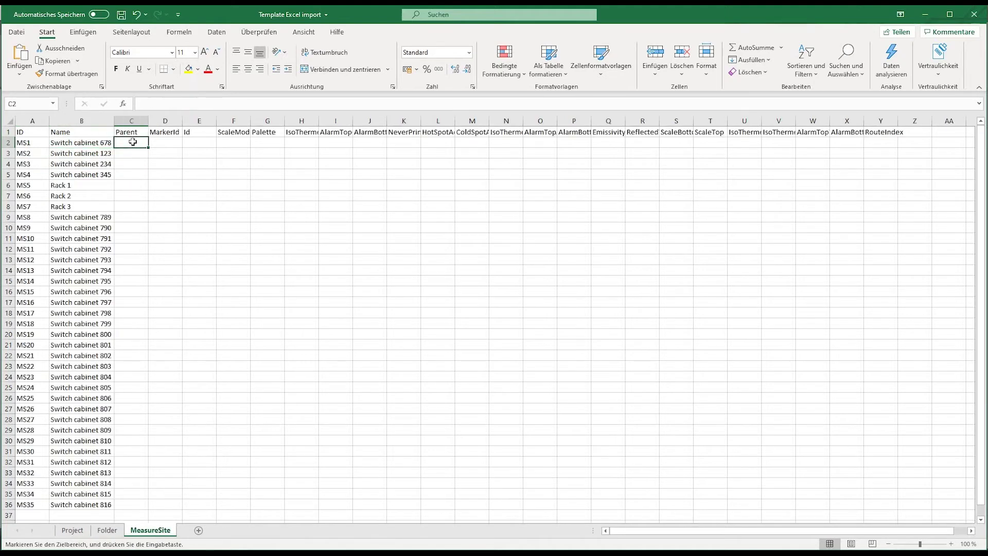
key("ctrl+v")
key("ctrl+Home")
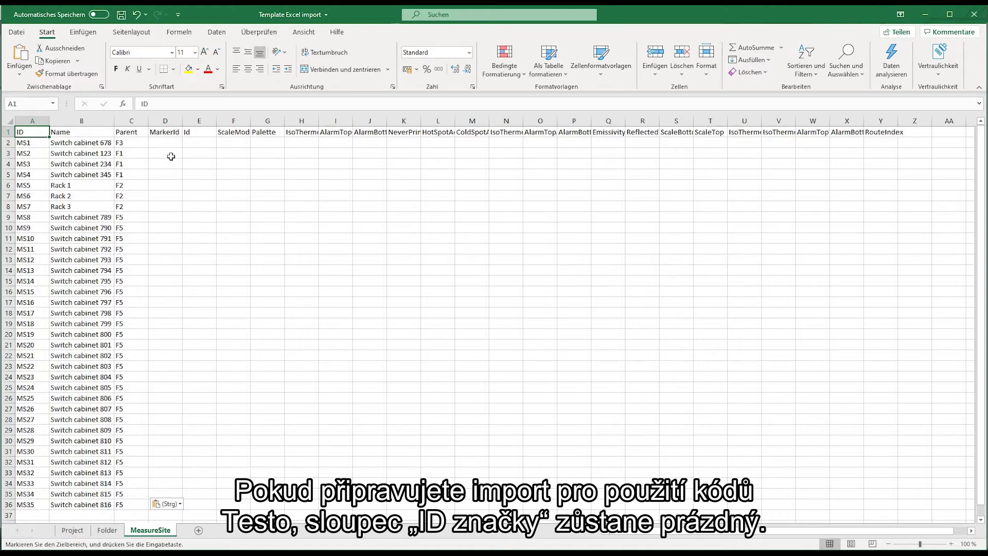
Fit the AlarmTopColor and AlarmTopActive columns to their headings on the MeasureSite sheet and save the workbook
left_click(168, 134)
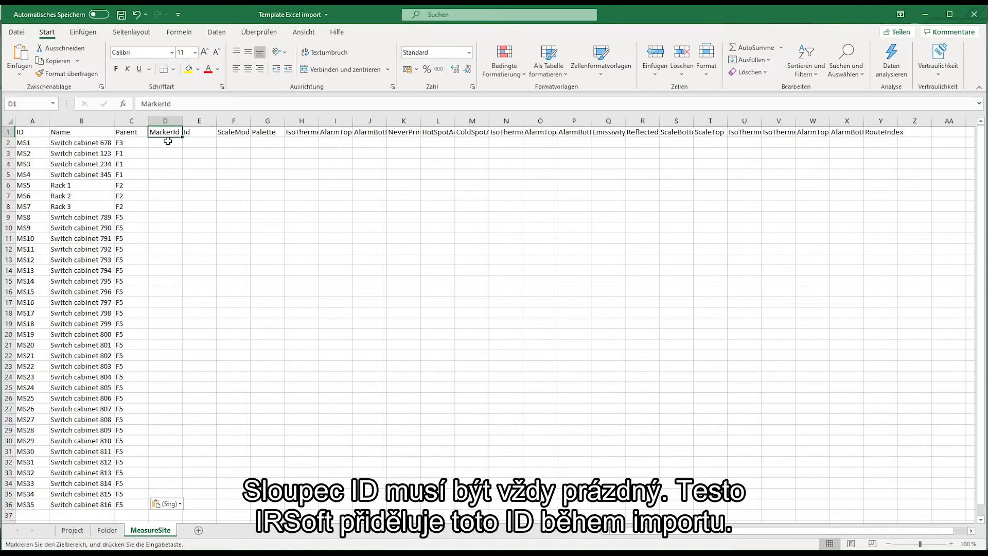
left_click(205, 134)
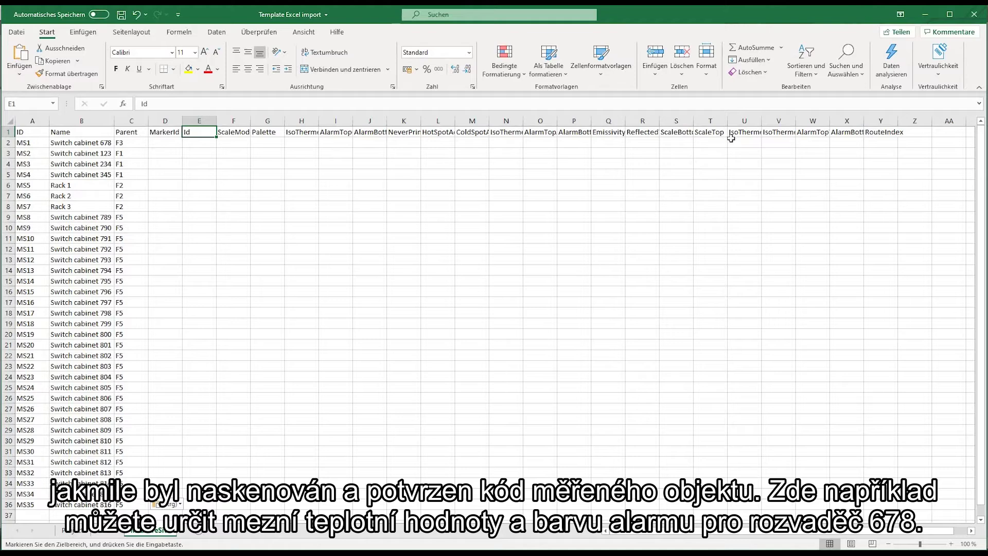
double_click(353, 120)
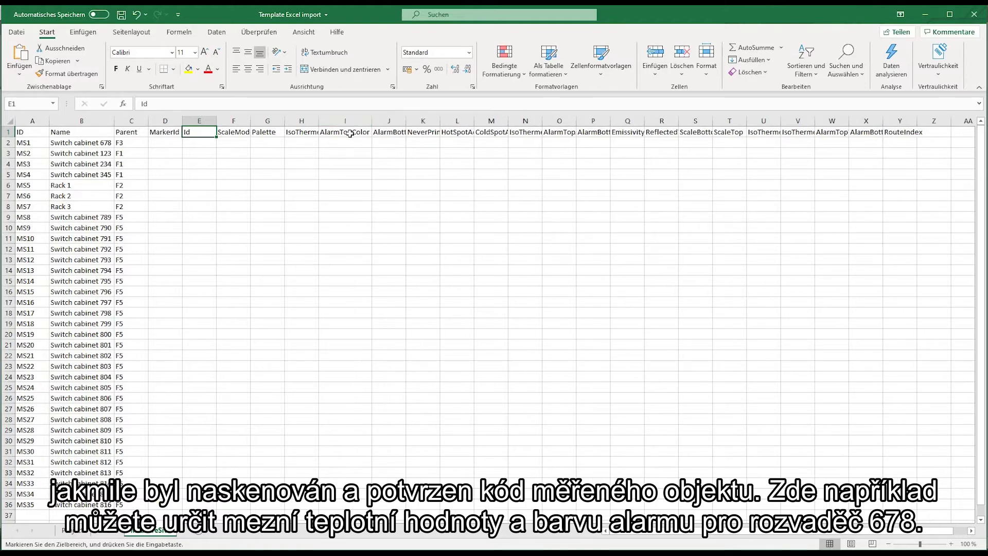
left_click(350, 134)
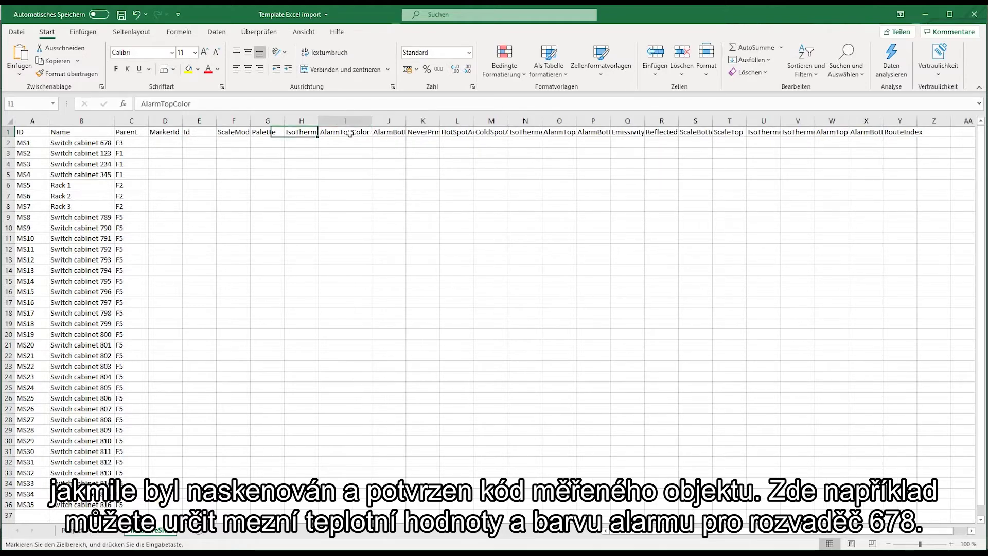
double_click(576, 121)
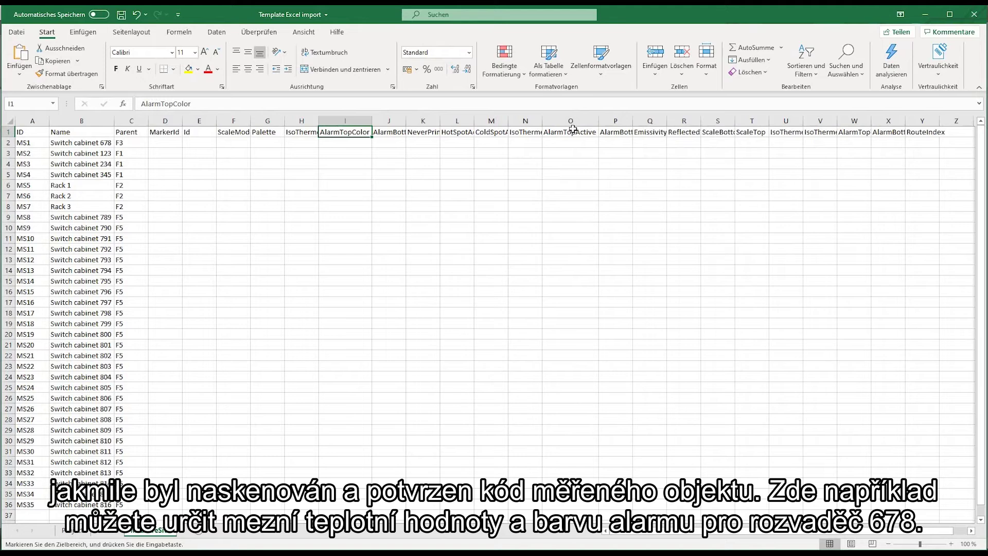
left_click(571, 133)
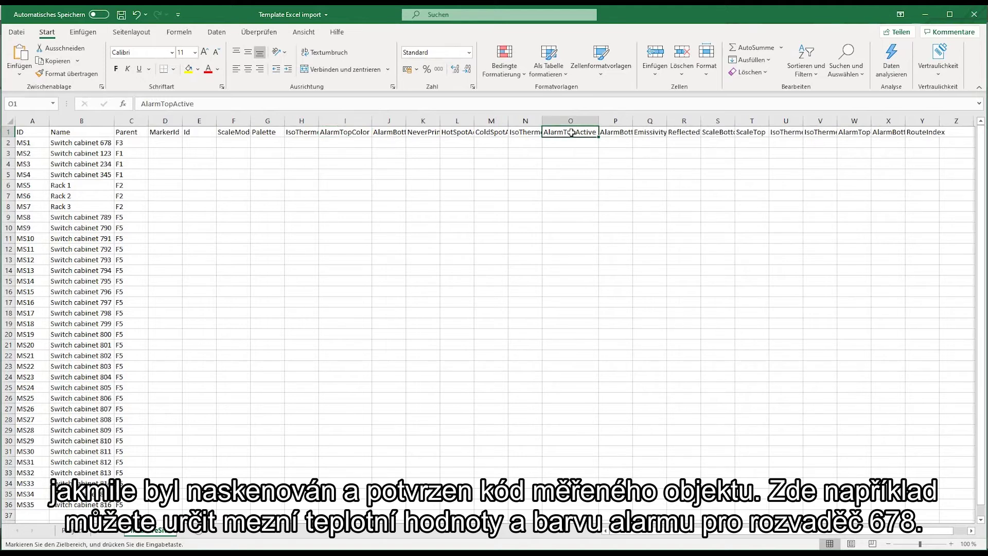
left_click(340, 132)
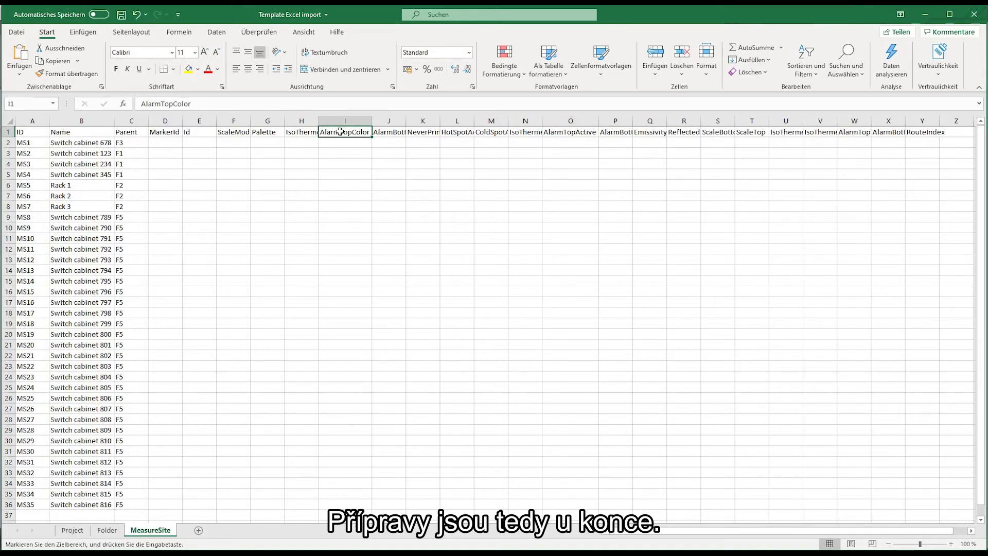
left_click(121, 15)
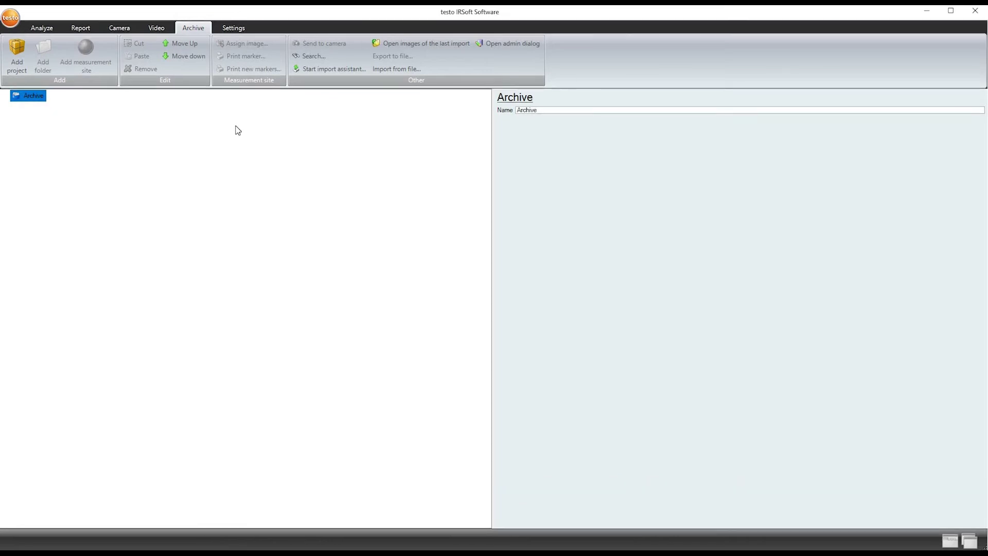
Switch to testo IRSoft and import the prepared Excel template file into the archive
left_click(403, 69)
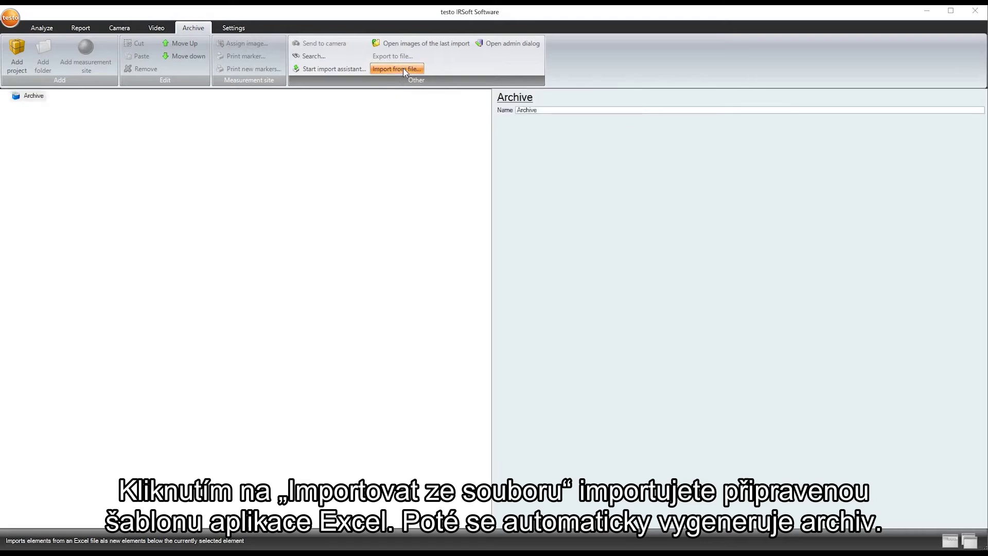
double_click(129, 93)
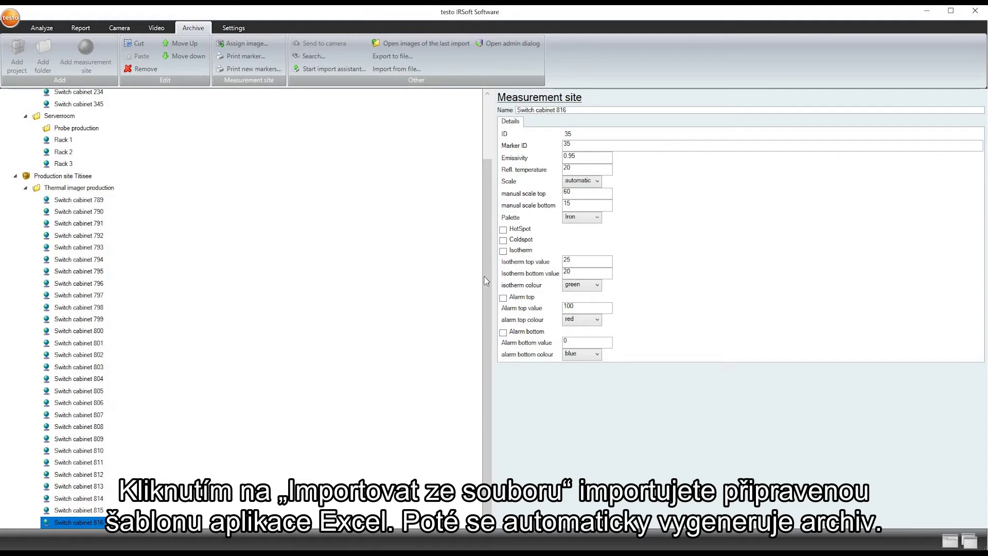
left_click_drag(487, 276, 492, 186)
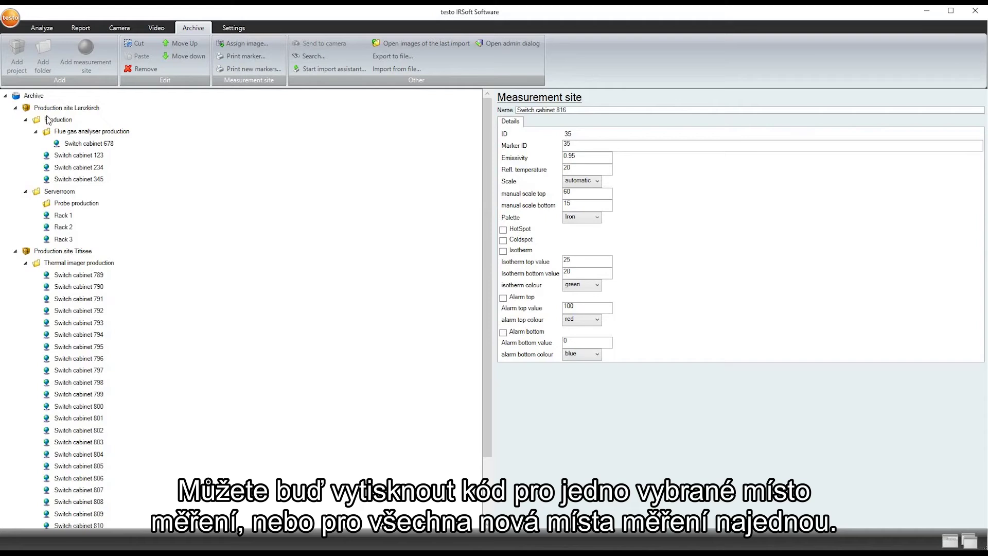
Open marker printing for all new measurement sites in the archive, keep paper size DIN A4 and choose the first marker position
left_click(65, 145)
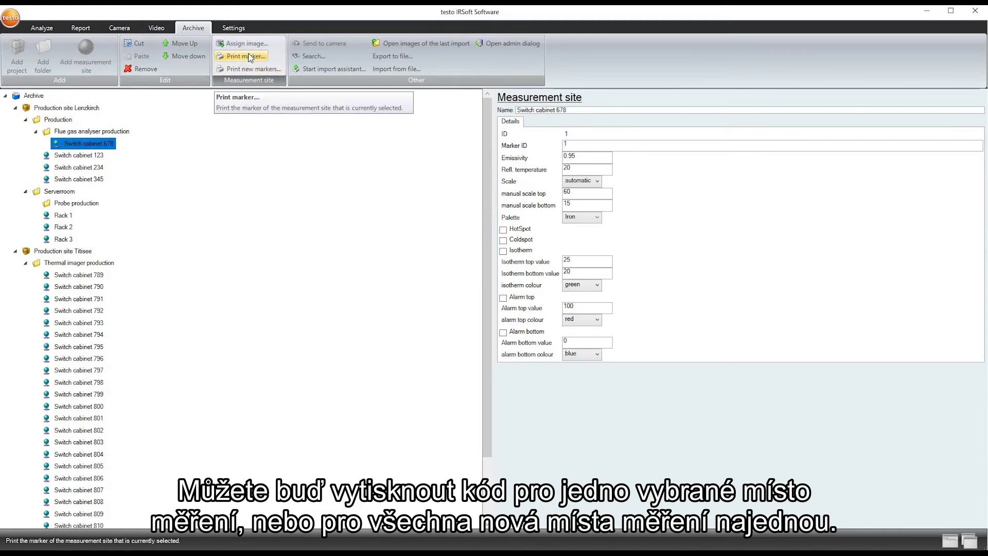
left_click(40, 97)
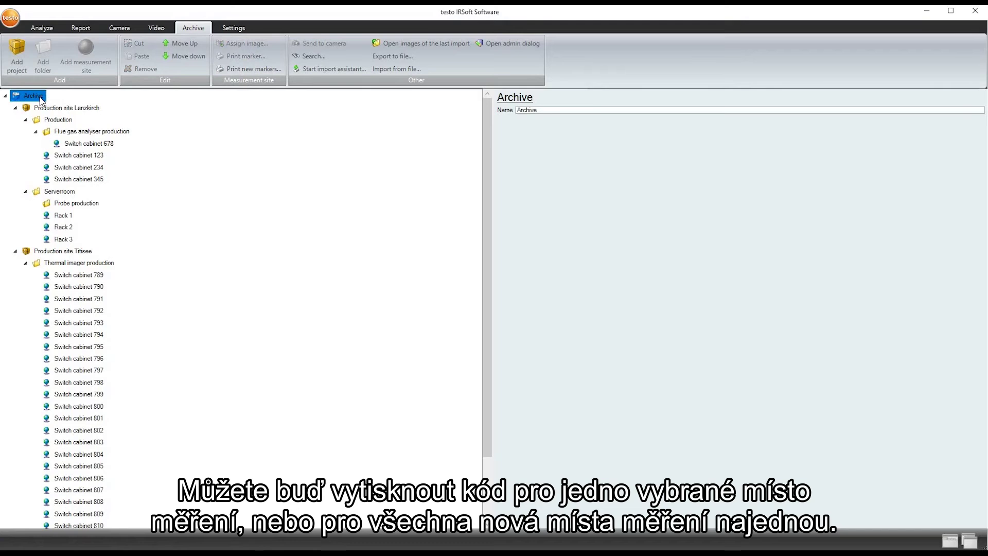
left_click(254, 68)
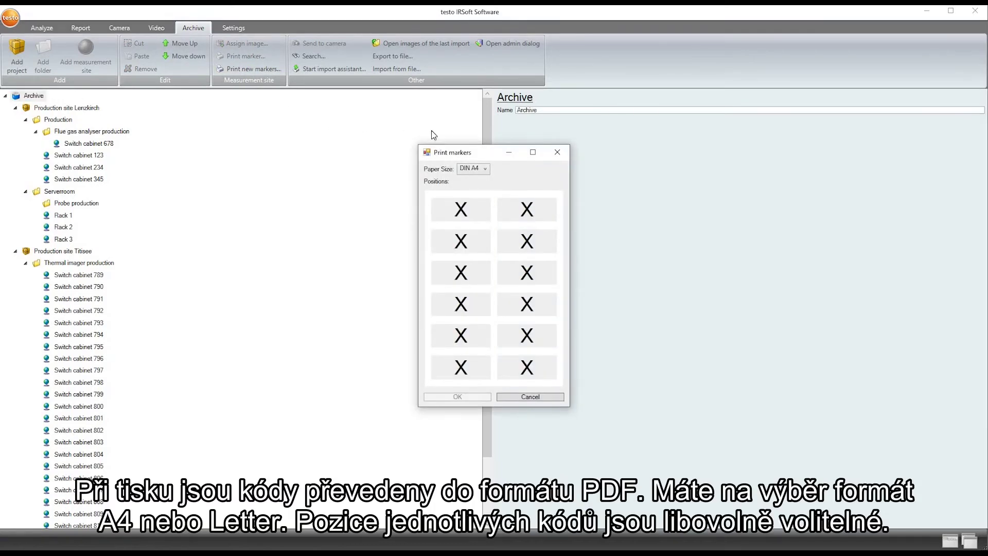
left_click(485, 171)
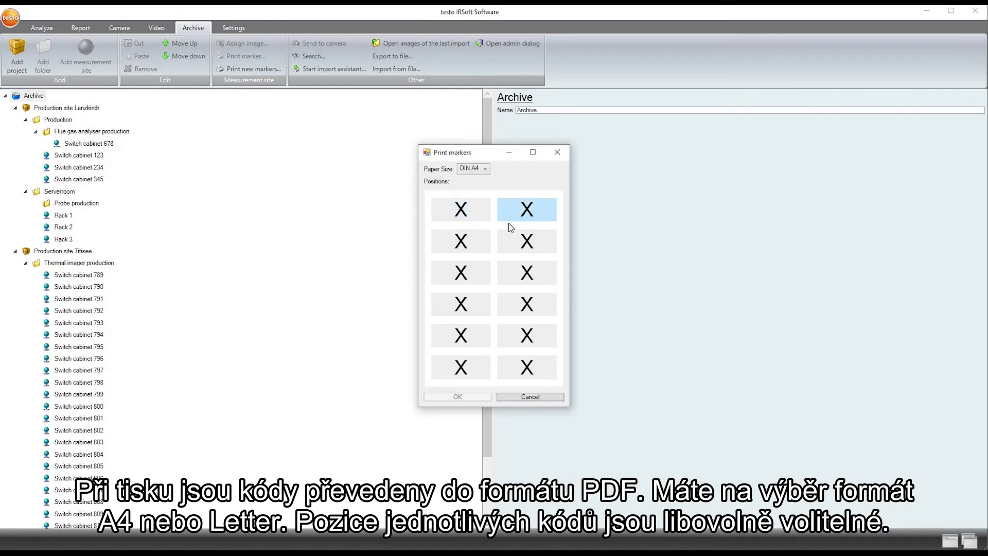
left_click(463, 206)
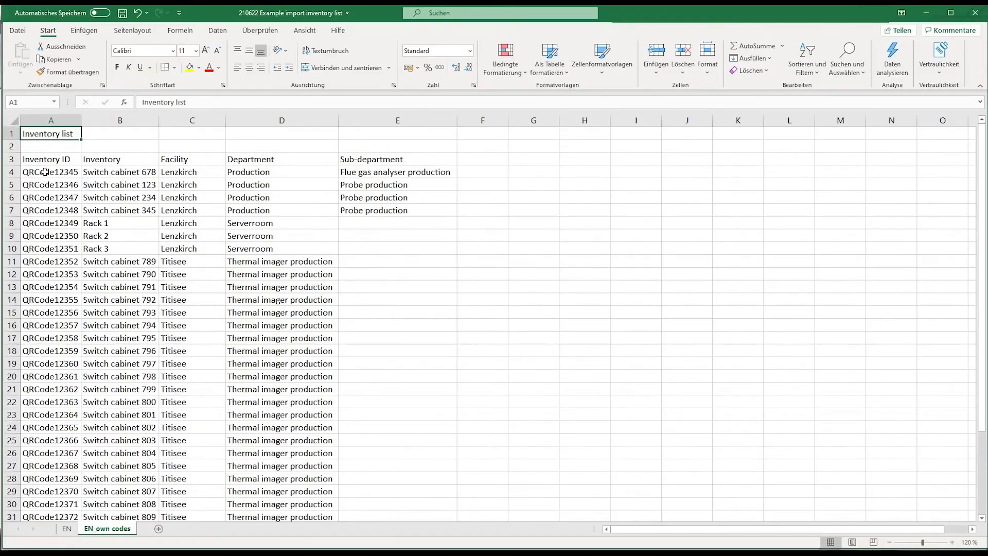
Copy inventory IDs QRCode12345 to QRCode12379 from the Excel inventory list into the template's MarkerId column on the MeasureSite sheet and fit the column width
left_click_drag(44, 175, 70, 488)
key("ctrl+c")
mouse_move(336, 553)
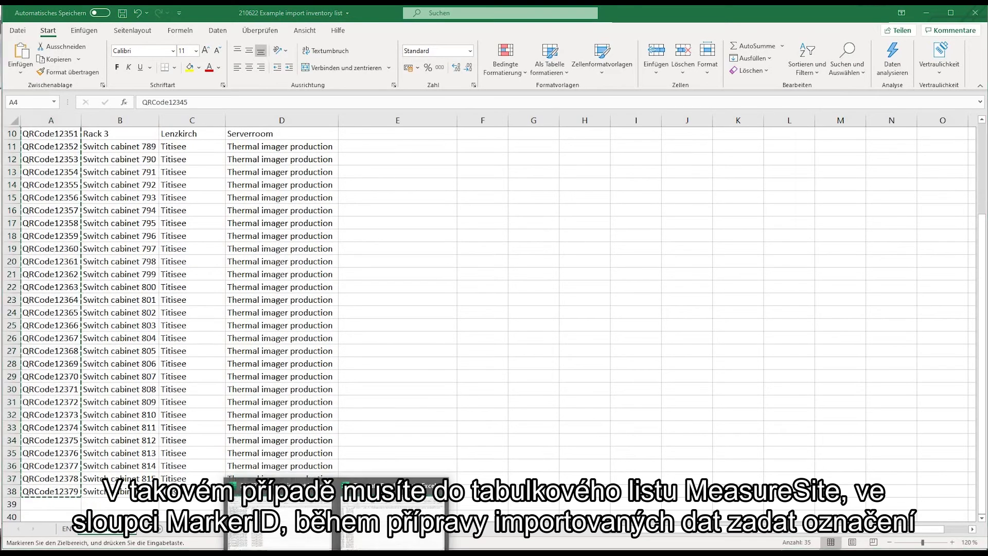
left_click(392, 519)
left_click(166, 142)
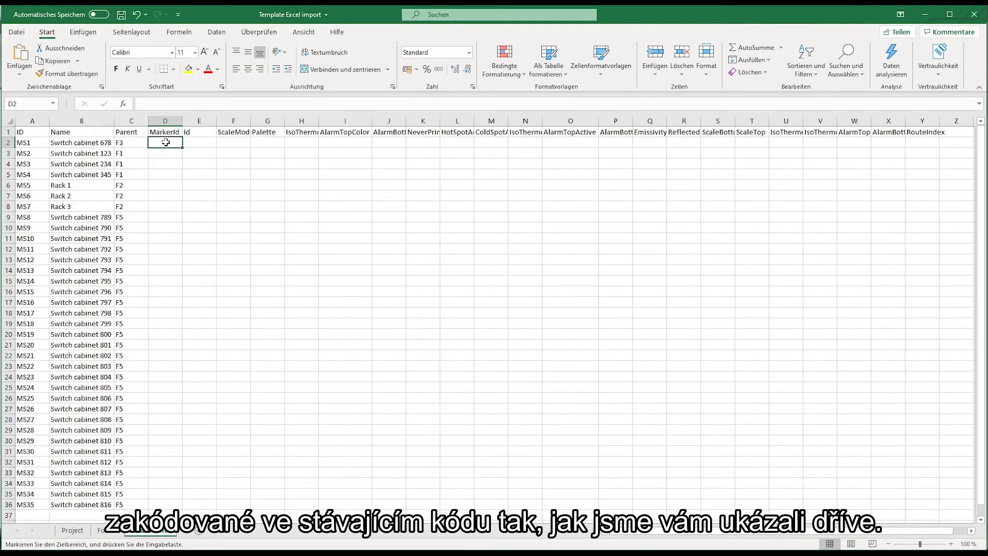
key("ctrl+v")
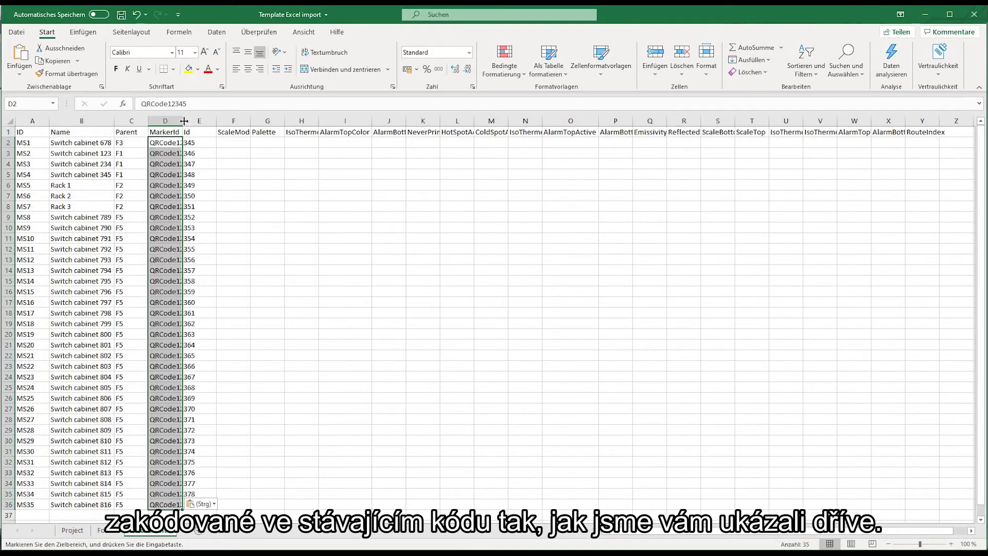
left_click_drag(183, 121, 185, 121)
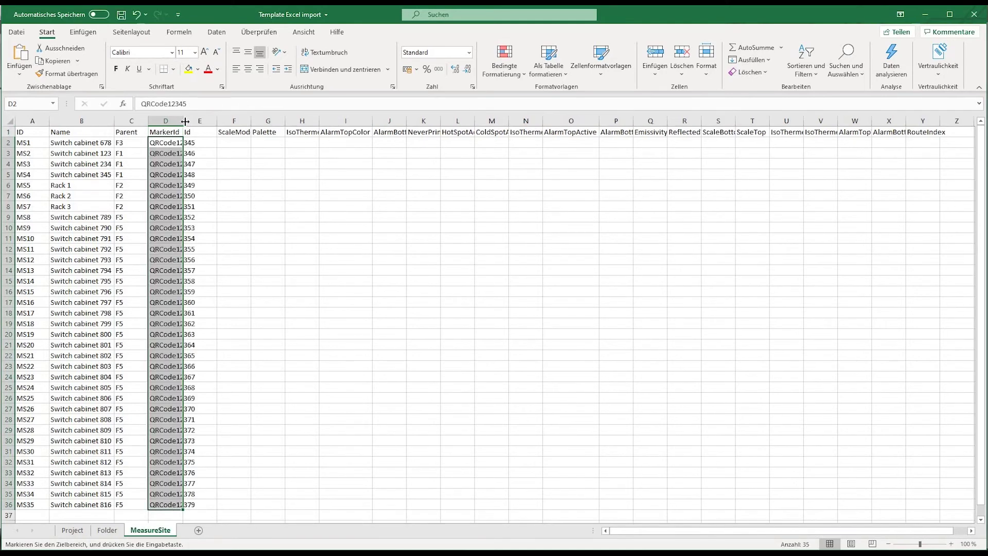
double_click(184, 121)
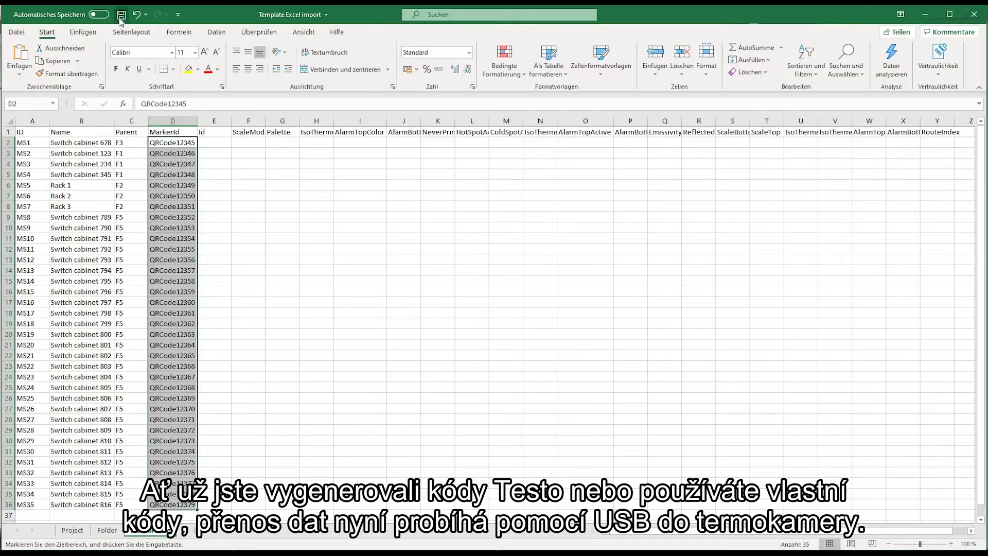